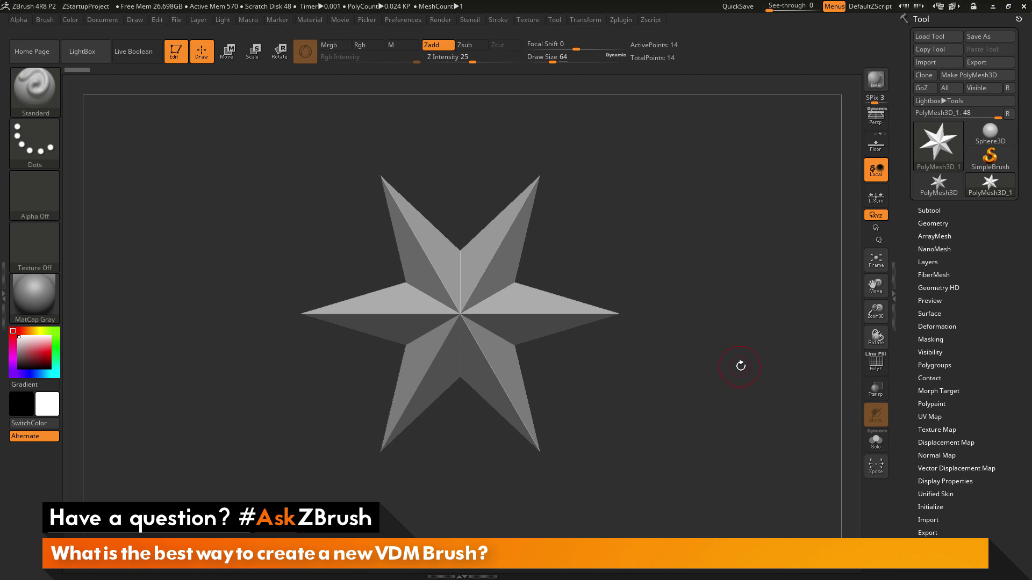
Open the Brush3DTemplate project from the Misc project folder in LightBox without saving the current project.
{"action": "mouse_move", "coordinate": [740, 369]}
{"action": "left_mouse_down"}
{"action": "mouse_move", "coordinate": [722, 389]}
{"action": "mouse_move", "coordinate": [736, 384]}
{"action": "mouse_move", "coordinate": [741, 410]}
{"action": "mouse_move", "coordinate": [754, 382]}
{"action": "left_mouse_up"}
{"action": "left_click", "coordinate": [92, 55]}
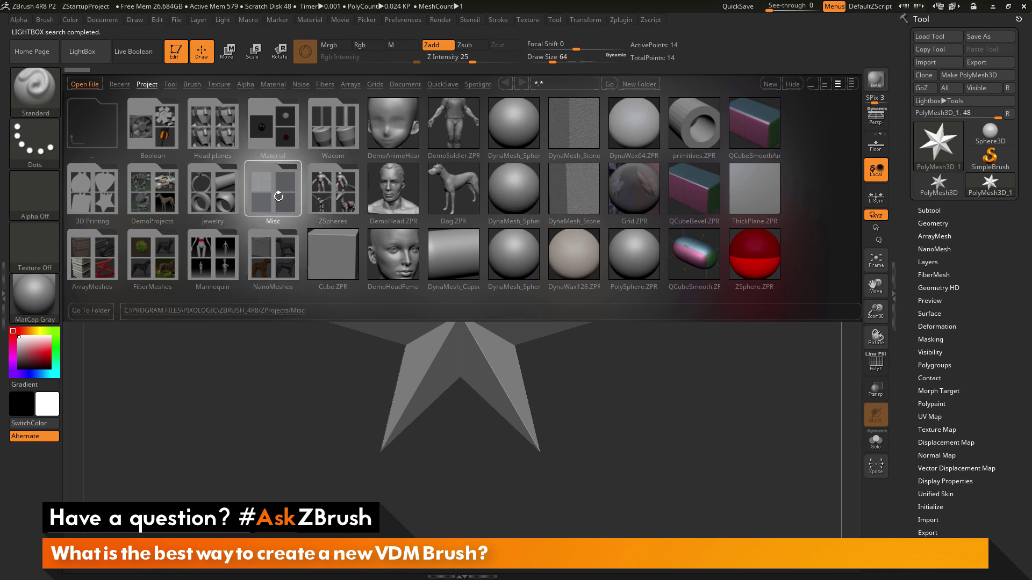
{"action": "double_click", "coordinate": [284, 203]}
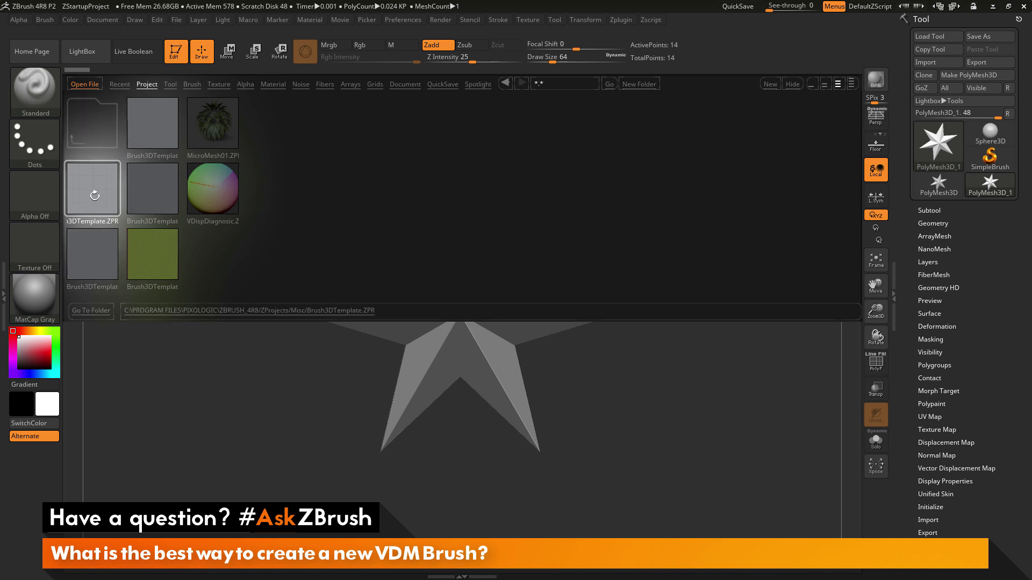
{"action": "double_click", "coordinate": [95, 191]}
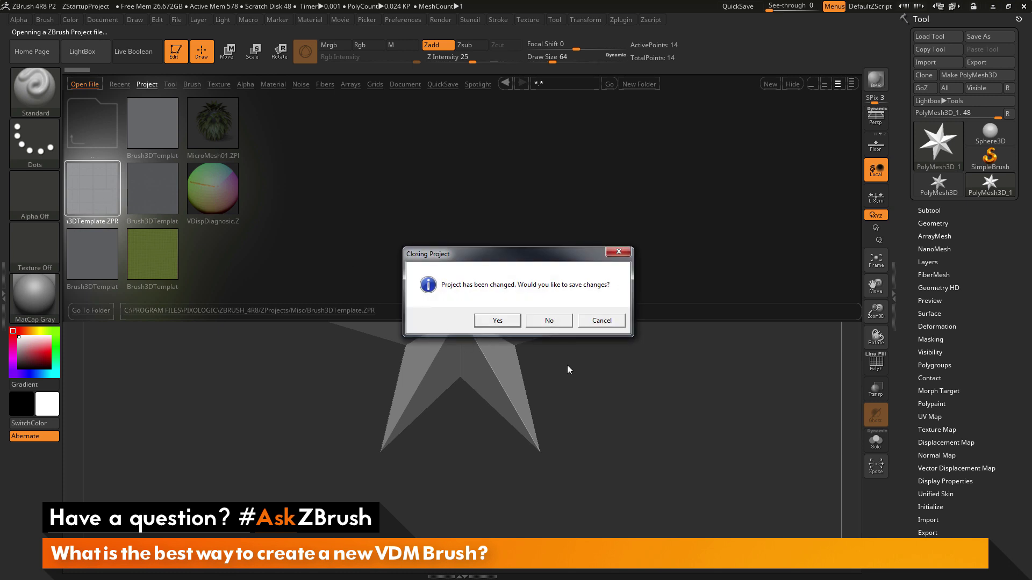
{"action": "left_click", "coordinate": [549, 321]}
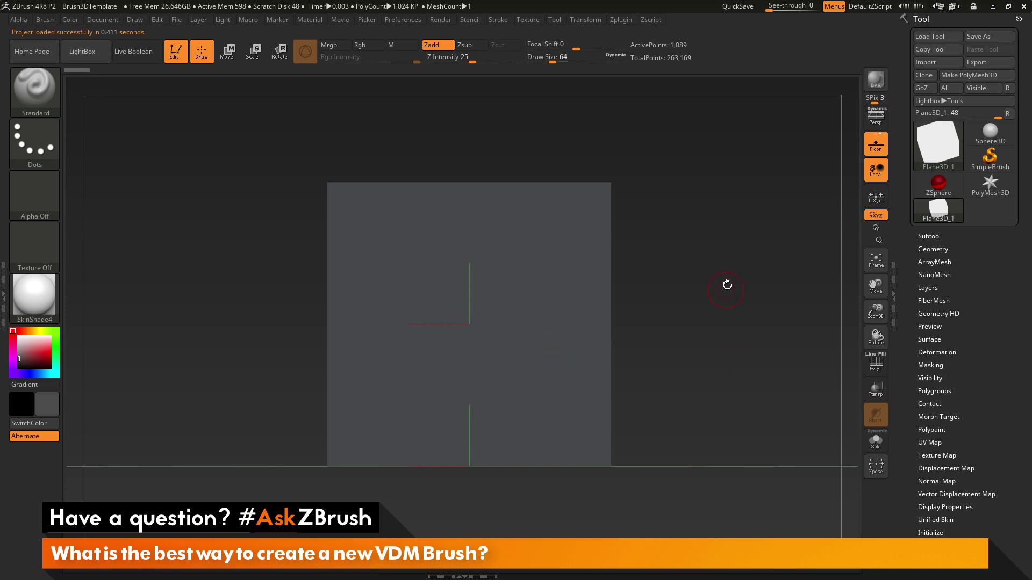
Hide the floor grid and display the template plane in the MatCap Gray material with white as the colour.
{"action": "mouse_move", "coordinate": [719, 336]}
{"action": "left_mouse_down"}
{"action": "mouse_move", "coordinate": [711, 344]}
{"action": "mouse_move", "coordinate": [727, 320]}
{"action": "left_mouse_up"}
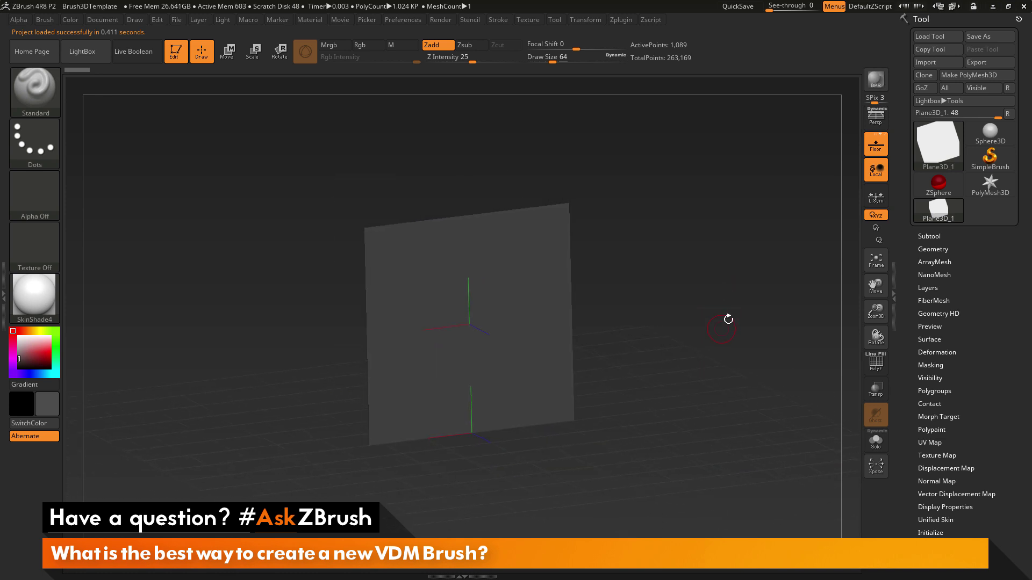
{"action": "left_click", "coordinate": [875, 145]}
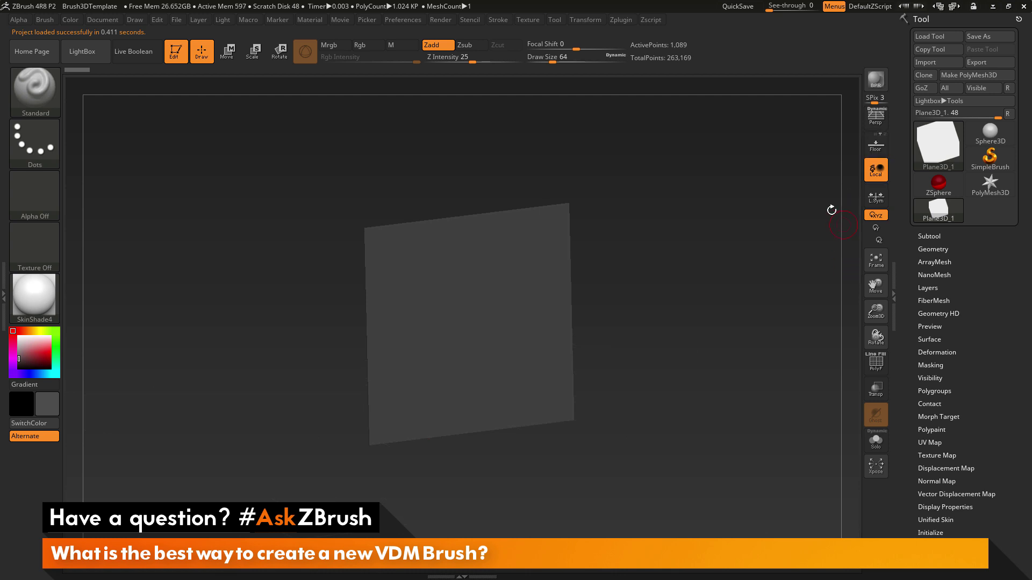
{"action": "left_click", "coordinate": [43, 298]}
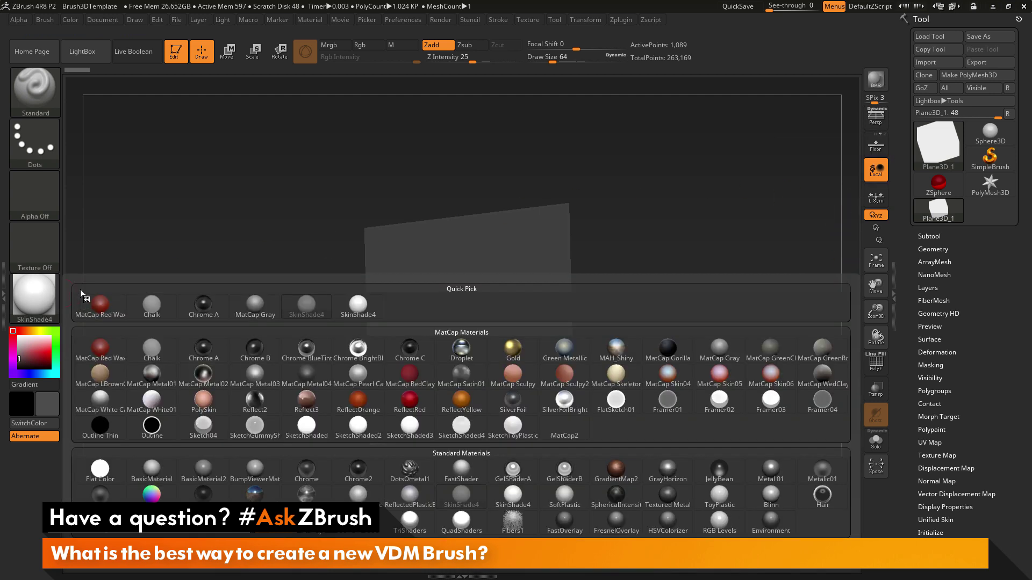
{"action": "left_click", "coordinate": [678, 335]}
{"action": "left_click", "coordinate": [19, 337]}
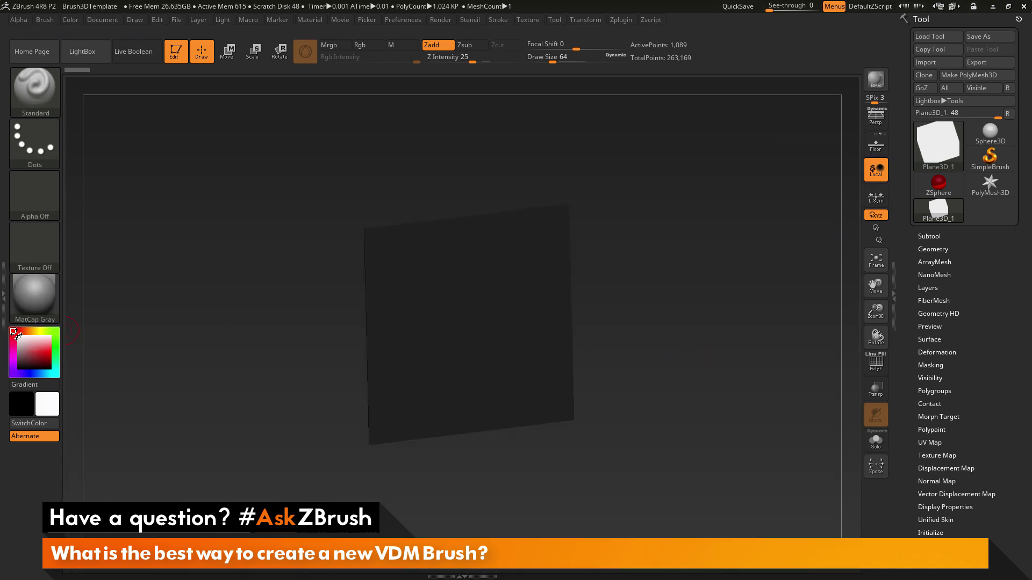
Show the plane's polyframe with the plane framed in view, and open its Geometry settings.
{"action": "left_click", "coordinate": [876, 362]}
{"action": "left_click_drag", "start_coordinate": [753, 350], "coordinate": [748, 311]}
{"action": "key", "text": "f"}
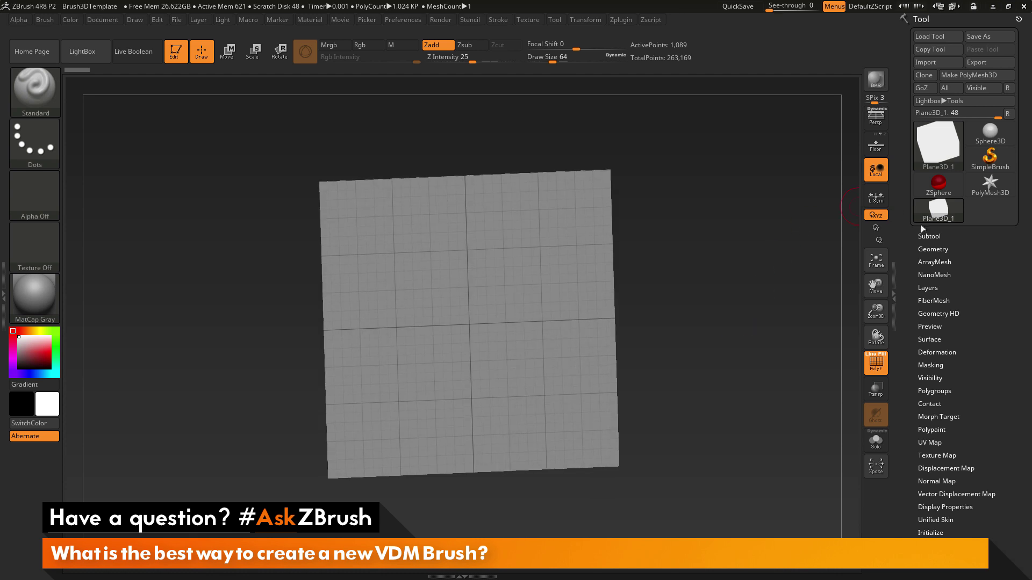
{"action": "left_click", "coordinate": [934, 249]}
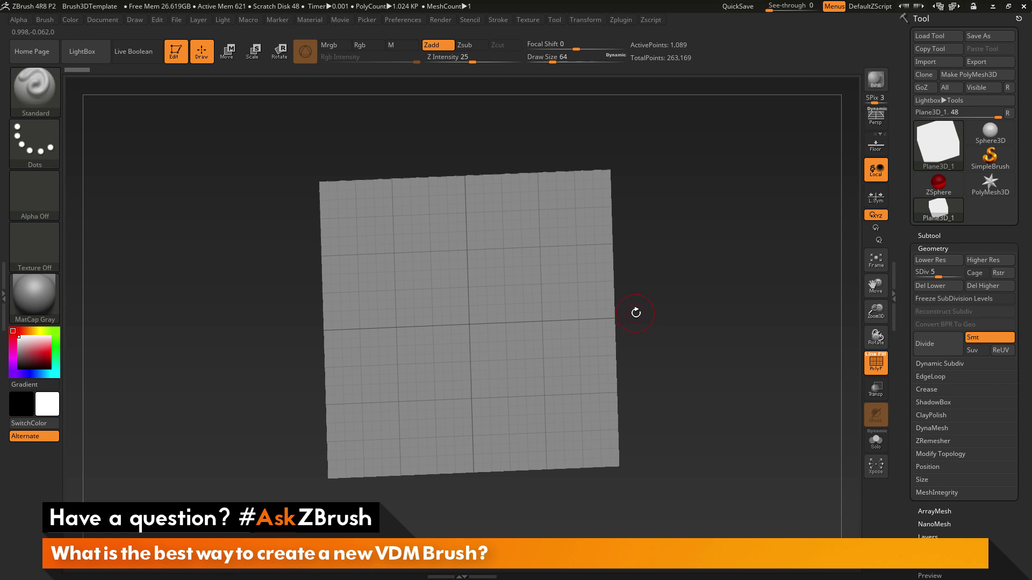
Select the Move brush and set its draw size to 286.
{"action": "key", "text": "b"}
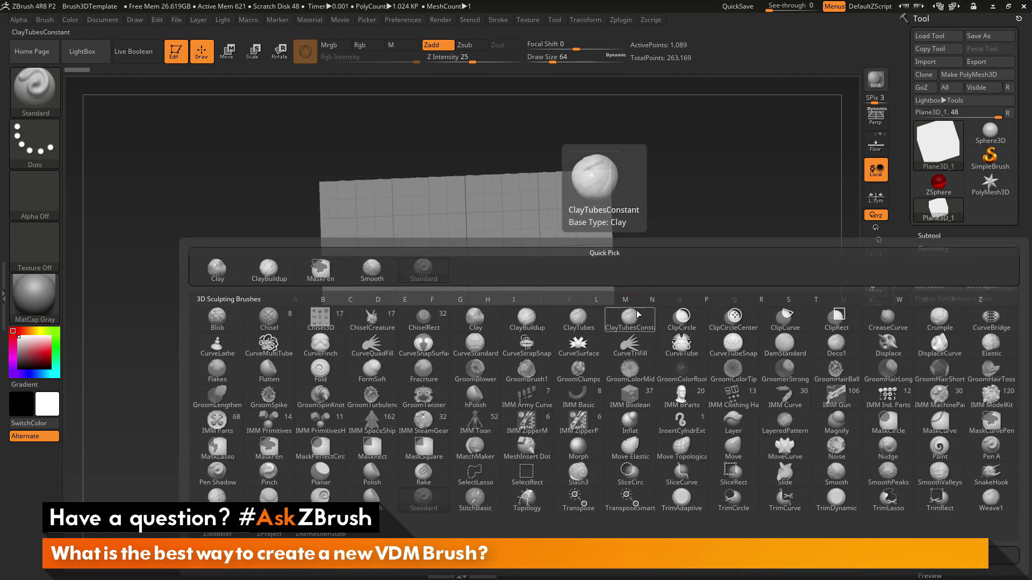
{"action": "key", "text": "m"}
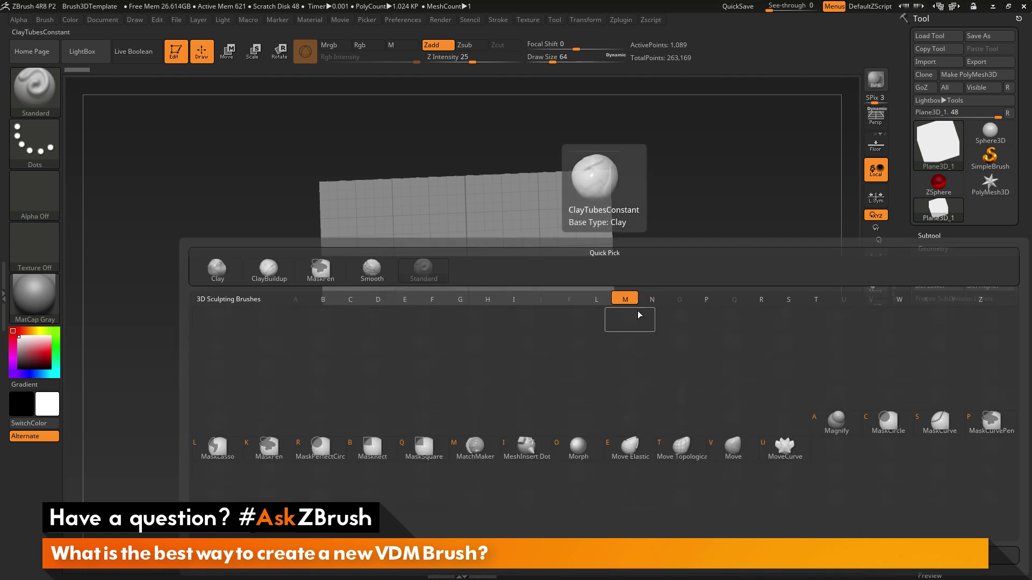
{"action": "key", "text": "v"}
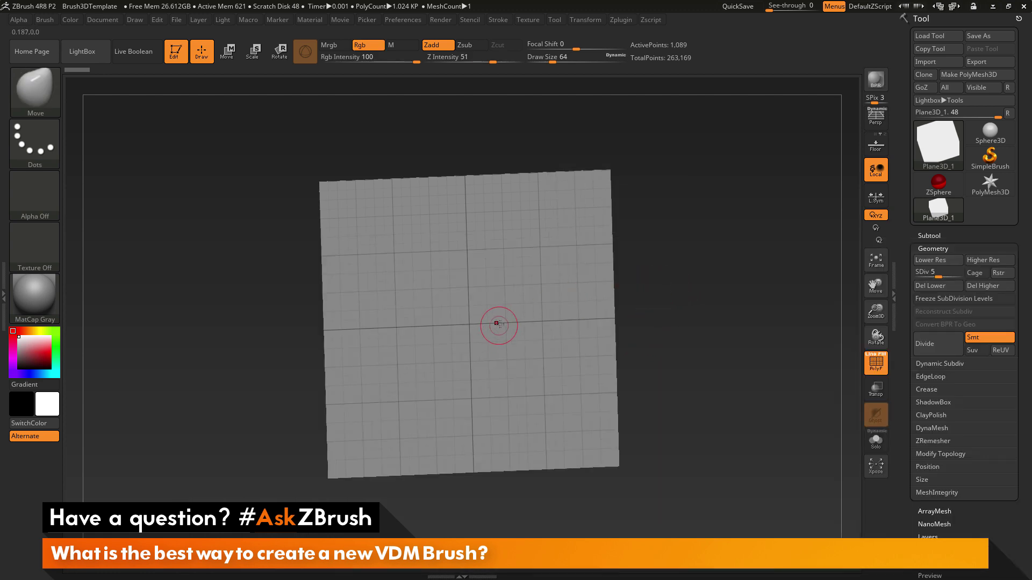
{"action": "mouse_move", "coordinate": [680, 292]}
{"action": "left_mouse_down"}
{"action": "mouse_move", "coordinate": [669, 290]}
{"action": "mouse_move", "coordinate": [694, 290]}
{"action": "left_mouse_up"}
{"action": "key", "text": "space"}
{"action": "key", "text": "space"}
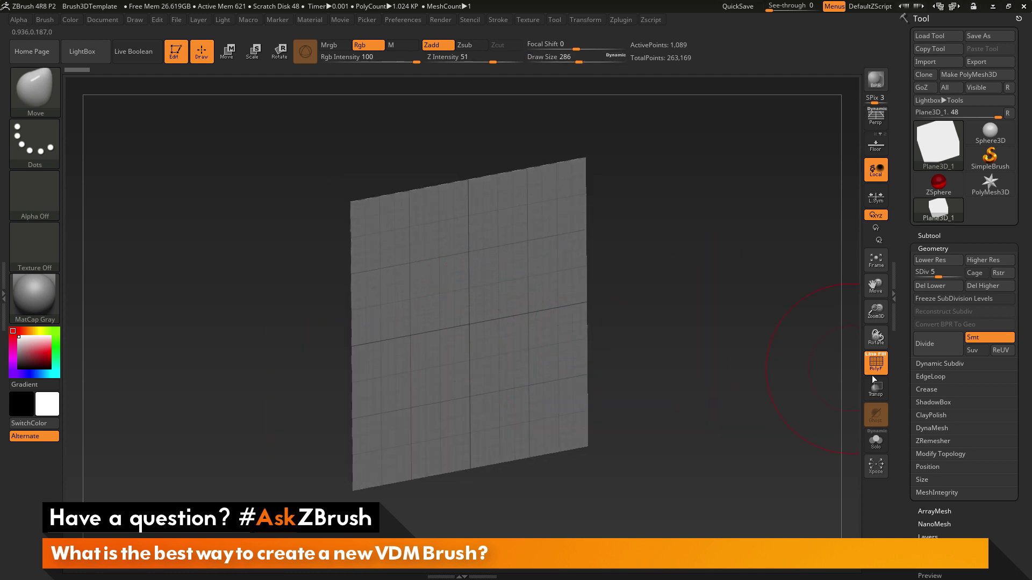
Turn off the polyframe and pull the plane's centre outward and down into a pointed scale shape.
{"action": "left_click", "coordinate": [875, 370]}
{"action": "left_click_drag", "start_coordinate": [462, 323], "coordinate": [534, 424]}
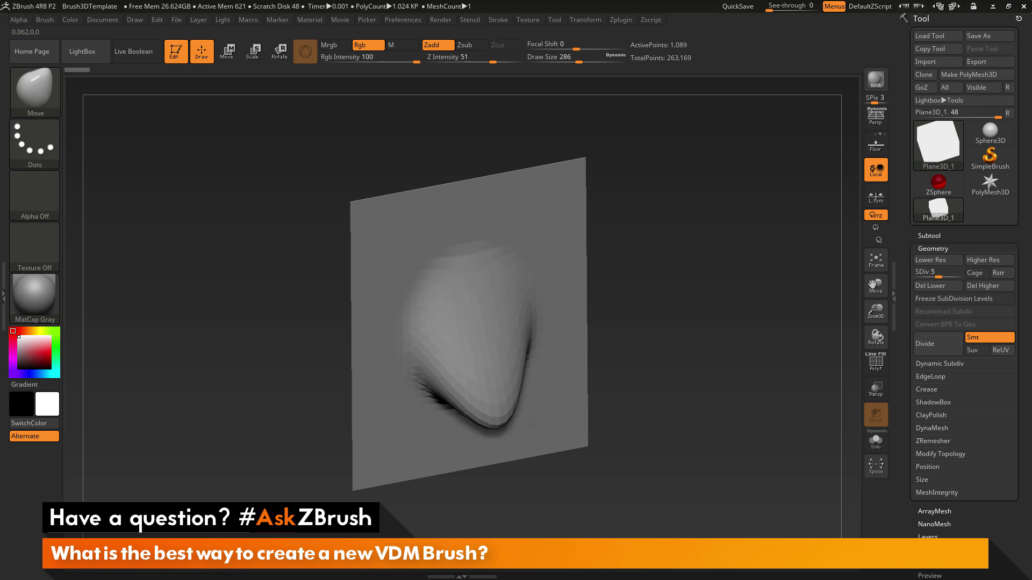
{"action": "left_click_drag", "start_coordinate": [607, 408], "coordinate": [655, 387]}
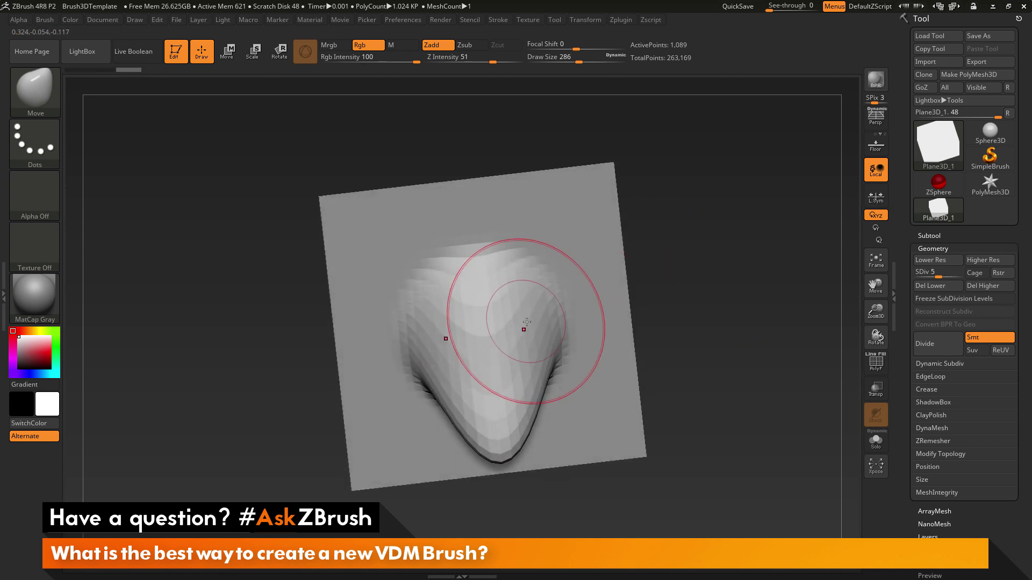
{"action": "left_click_drag", "start_coordinate": [648, 318], "coordinate": [510, 368]}
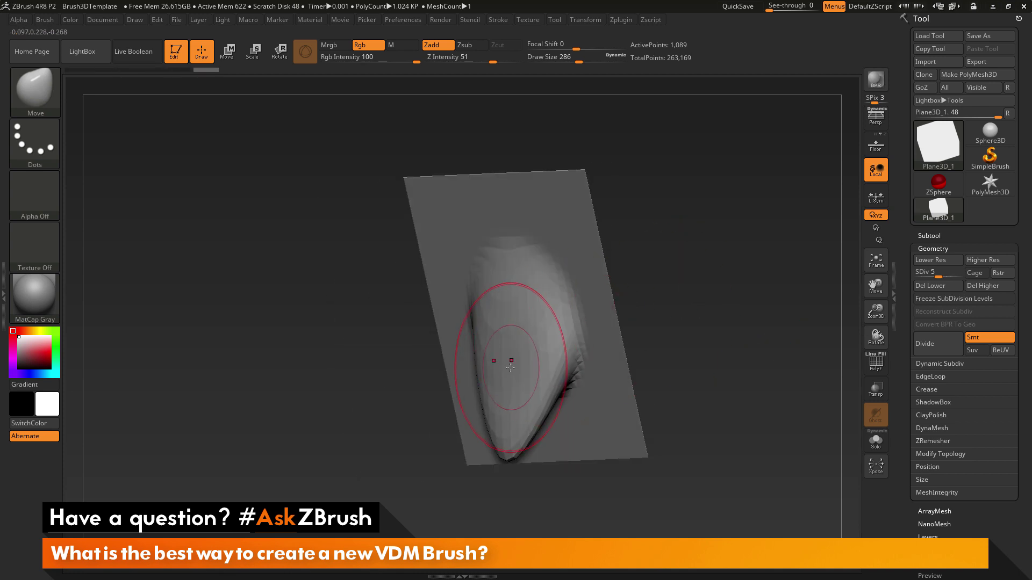
{"action": "left_click_drag", "start_coordinate": [509, 332], "coordinate": [506, 297]}
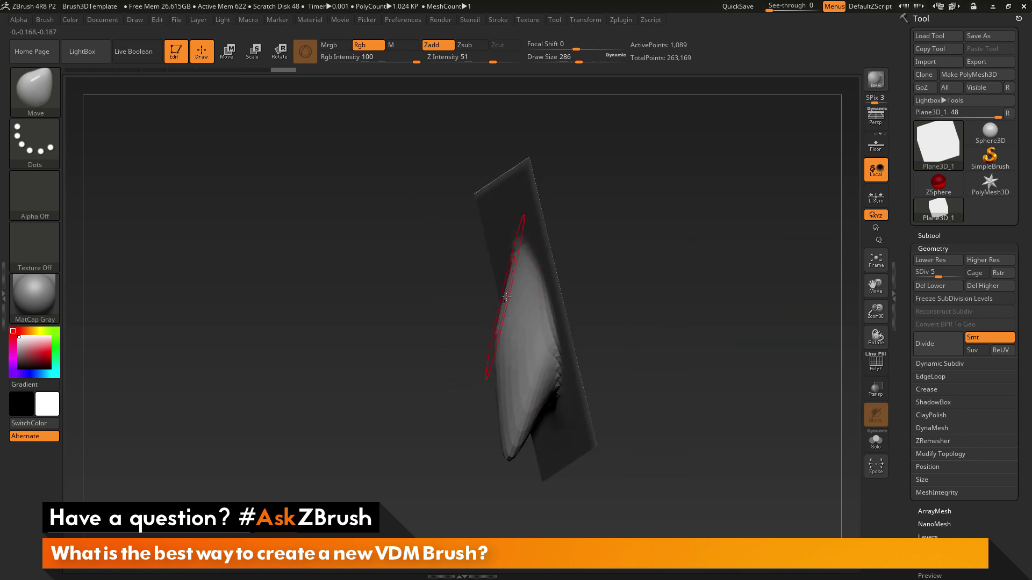
Refine the scale's sides and overhanging tip with the Move brush, reducing its draw size to 197 and undoing the last pull.
{"action": "left_click_drag", "start_coordinate": [666, 267], "coordinate": [707, 234]}
{"action": "left_click_drag", "start_coordinate": [559, 350], "coordinate": [573, 359]}
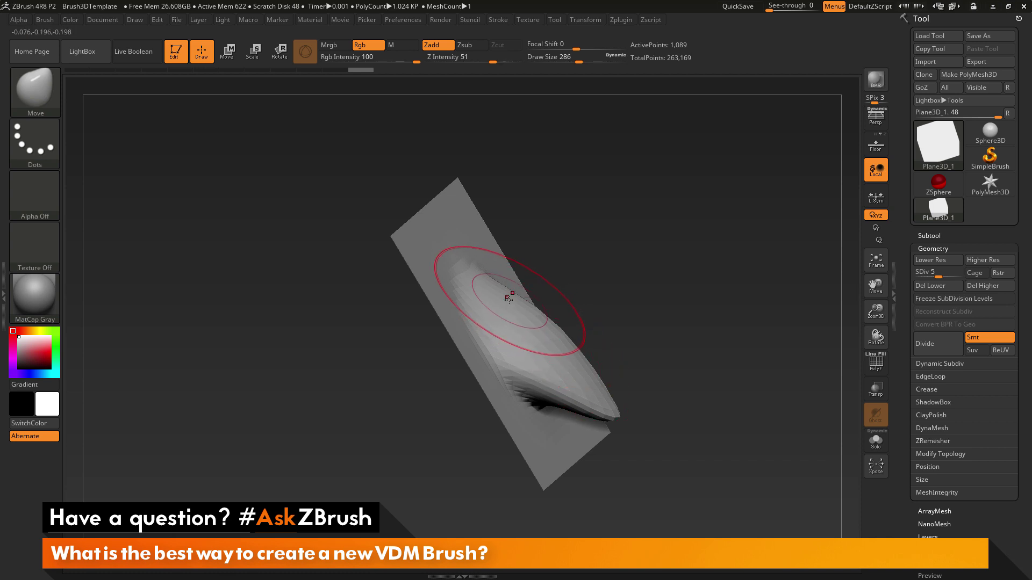
{"action": "mouse_move", "coordinate": [647, 297]}
{"action": "left_mouse_down"}
{"action": "mouse_move", "coordinate": [558, 418]}
{"action": "mouse_move", "coordinate": [634, 352]}
{"action": "mouse_move", "coordinate": [592, 427]}
{"action": "left_mouse_up"}
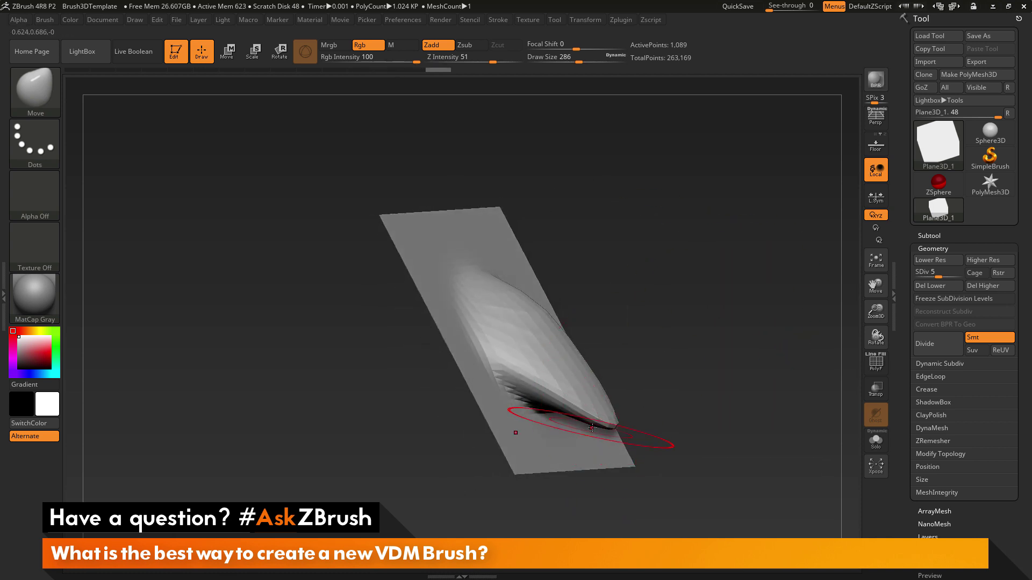
{"action": "mouse_move", "coordinate": [703, 300]}
{"action": "left_mouse_down"}
{"action": "mouse_move", "coordinate": [691, 272]}
{"action": "mouse_move", "coordinate": [760, 297]}
{"action": "mouse_move", "coordinate": [671, 301]}
{"action": "mouse_move", "coordinate": [602, 279]}
{"action": "left_mouse_up"}
{"action": "key", "text": "space"}
{"action": "mouse_move", "coordinate": [532, 291]}
{"action": "left_mouse_down"}
{"action": "mouse_move", "coordinate": [524, 292]}
{"action": "mouse_move", "coordinate": [530, 330]}
{"action": "mouse_move", "coordinate": [543, 330]}
{"action": "left_mouse_up"}
{"action": "key", "text": "ctrl+z"}
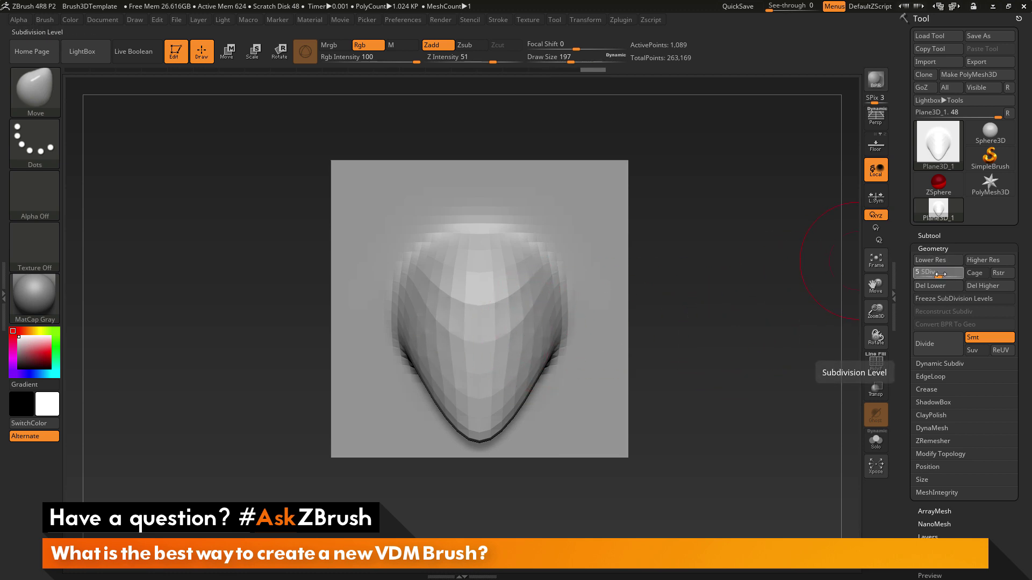
Raise the plane to subdivision level 9 and select the ClayBuildup brush with draw size 87.
{"action": "left_click_drag", "start_coordinate": [941, 274], "coordinate": [962, 274]}
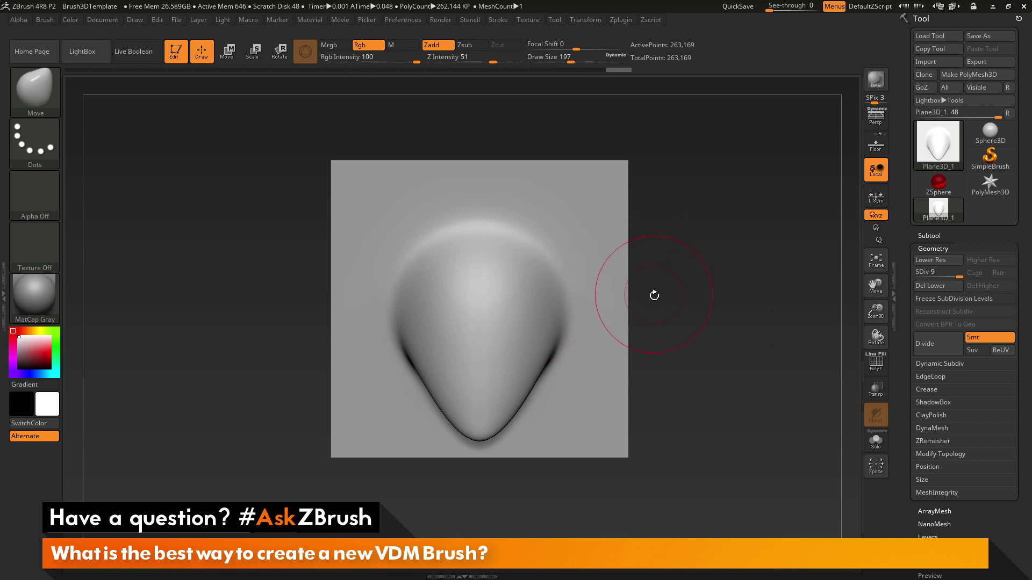
{"action": "key", "text": "b"}
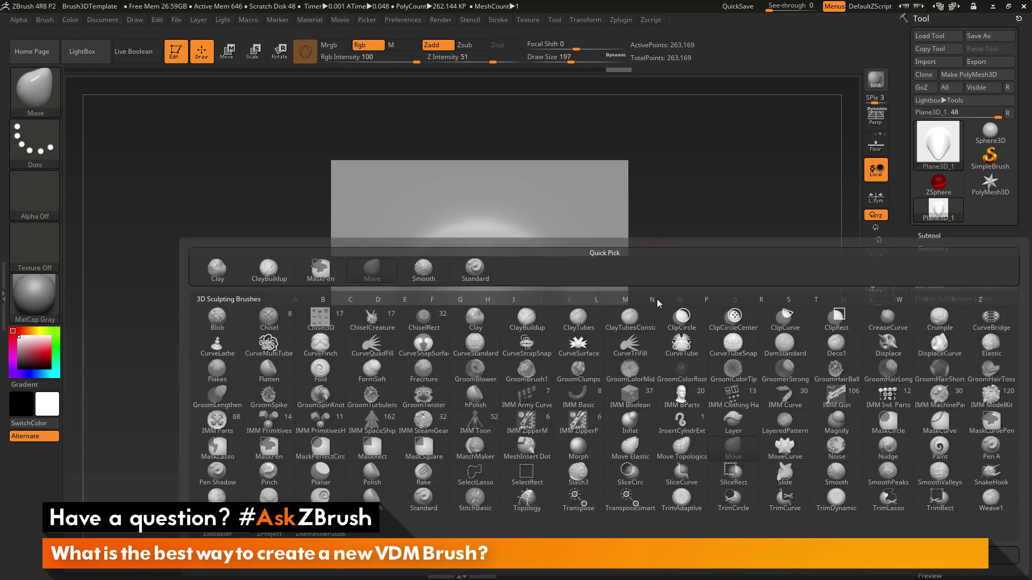
{"action": "key", "text": "c"}
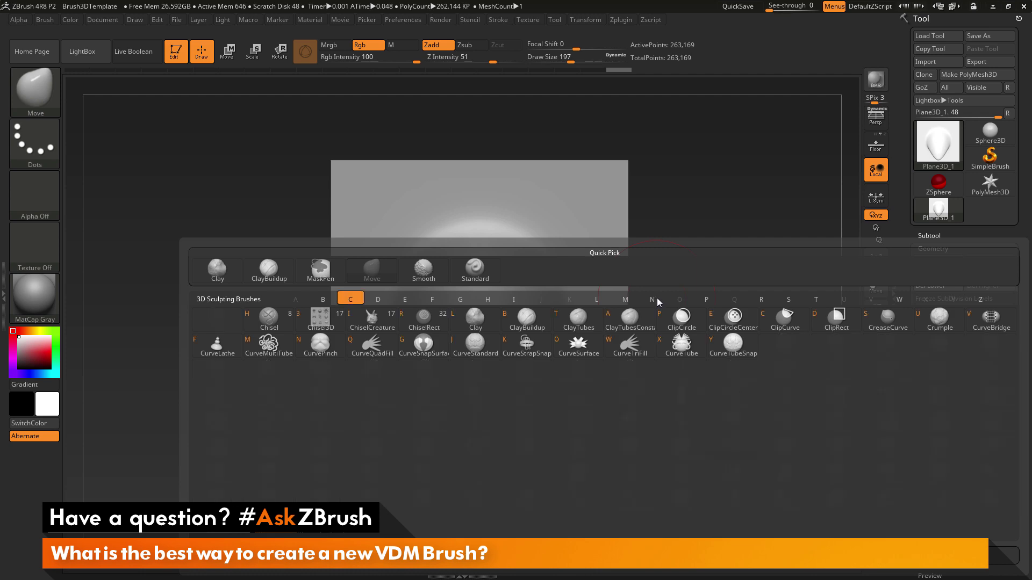
{"action": "key", "text": "b"}
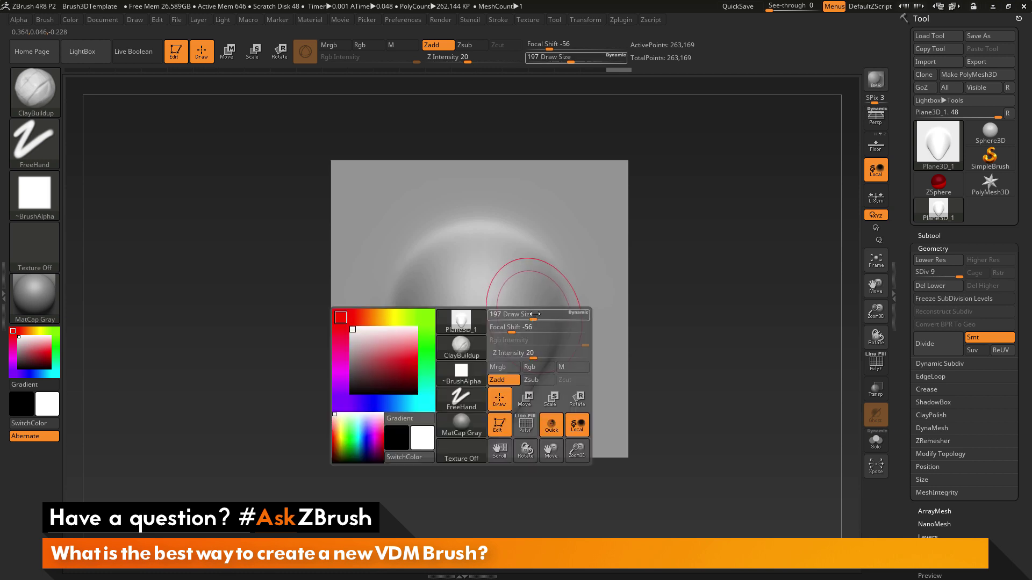
{"action": "key", "text": "space"}
{"action": "left_click_drag", "start_coordinate": [531, 318], "coordinate": [519, 317]}
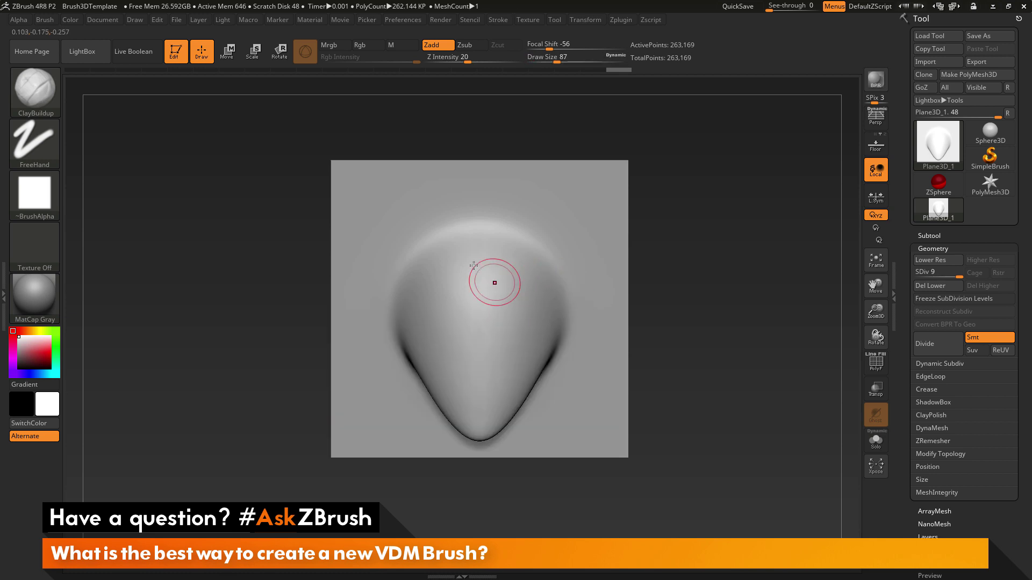
Sculpt lengthwise clay ridges across the front of the scale, from its rounded upper end down to the pointed tip.
{"action": "left_click_drag", "start_coordinate": [415, 299], "coordinate": [463, 405]}
{"action": "left_click_drag", "start_coordinate": [400, 280], "coordinate": [472, 419]}
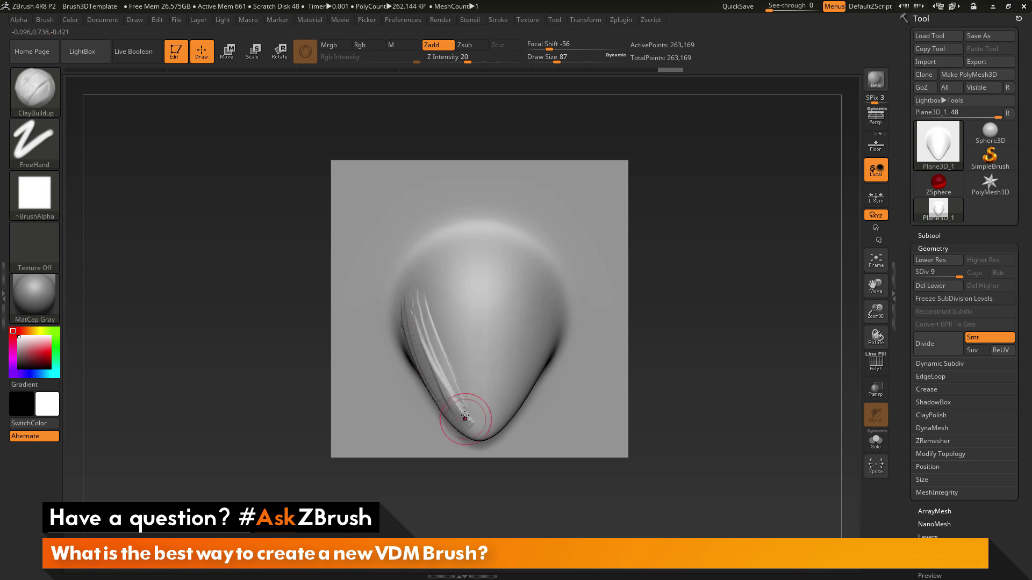
{"action": "left_click_drag", "start_coordinate": [436, 268], "coordinate": [473, 428]}
{"action": "left_click_drag", "start_coordinate": [452, 236], "coordinate": [492, 430]}
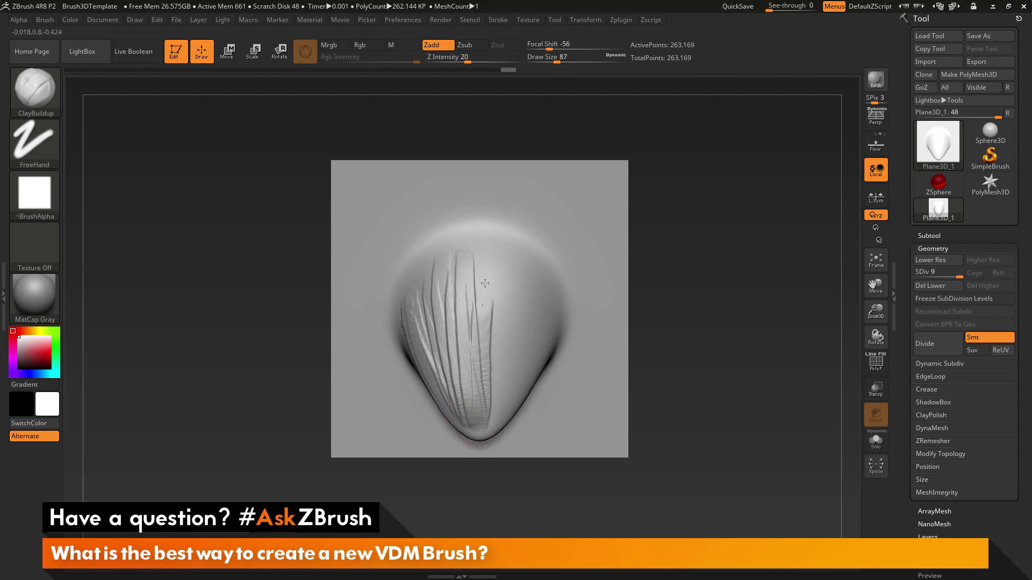
{"action": "left_click_drag", "start_coordinate": [492, 253], "coordinate": [484, 405]}
{"action": "left_click_drag", "start_coordinate": [513, 280], "coordinate": [489, 400]}
{"action": "left_click_drag", "start_coordinate": [524, 261], "coordinate": [492, 424]}
{"action": "mouse_move", "coordinate": [543, 295]}
{"action": "left_mouse_down"}
{"action": "mouse_move", "coordinate": [483, 433]}
{"action": "mouse_move", "coordinate": [503, 387]}
{"action": "left_mouse_up"}
Extend the clay ridges over the upper part of the scale on both sides.
{"action": "left_click_drag", "start_coordinate": [683, 234], "coordinate": [650, 228]}
{"action": "left_click_drag", "start_coordinate": [533, 245], "coordinate": [513, 344]}
{"action": "left_click_drag", "start_coordinate": [540, 264], "coordinate": [470, 363]}
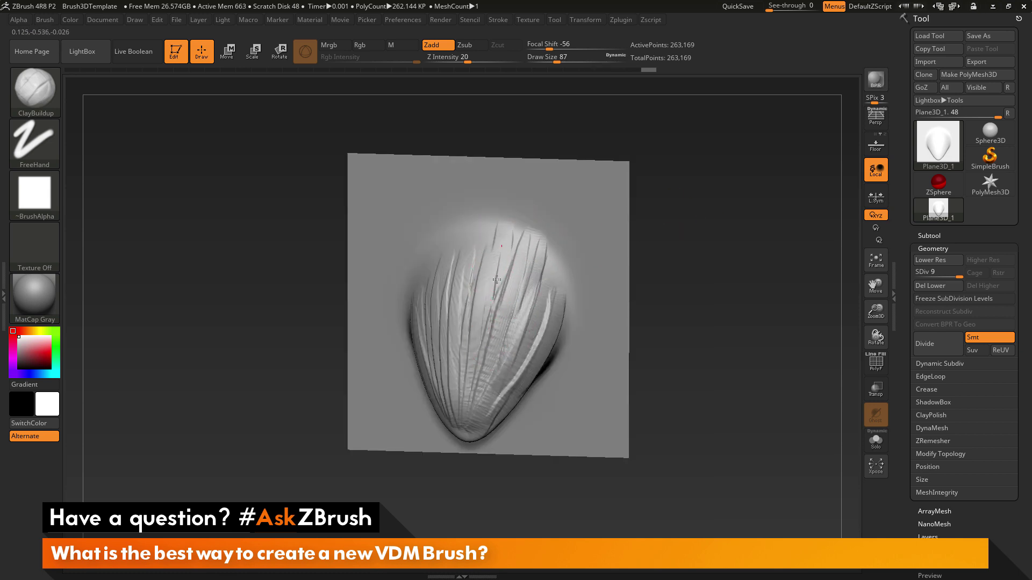
{"action": "mouse_move", "coordinate": [492, 229]}
{"action": "left_mouse_down"}
{"action": "mouse_move", "coordinate": [471, 336]}
{"action": "mouse_move", "coordinate": [481, 306]}
{"action": "left_mouse_up"}
{"action": "left_click_drag", "start_coordinate": [637, 237], "coordinate": [564, 231]}
{"action": "mouse_move", "coordinate": [446, 228]}
{"action": "left_mouse_down"}
{"action": "mouse_move", "coordinate": [461, 299]}
{"action": "mouse_move", "coordinate": [443, 336]}
{"action": "left_mouse_up"}
{"action": "left_click_drag", "start_coordinate": [418, 260], "coordinate": [449, 344]}
Add ClayBuildup strokes along the scale's lower side edges and around its tip.
{"action": "left_click_drag", "start_coordinate": [623, 258], "coordinate": [670, 237]}
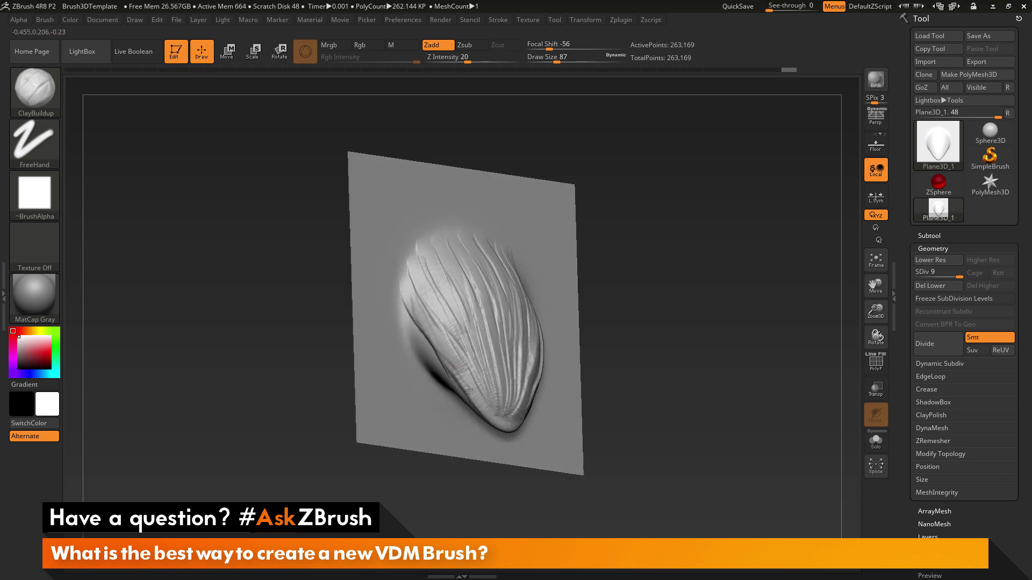
{"action": "left_click_drag", "start_coordinate": [618, 301], "coordinate": [596, 270]}
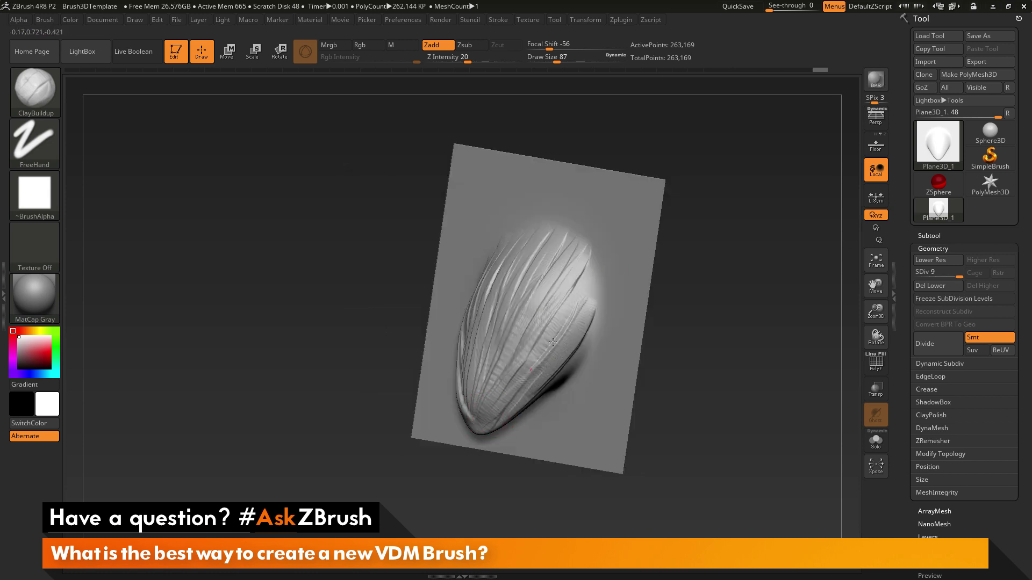
{"action": "left_click_drag", "start_coordinate": [653, 229], "coordinate": [620, 253]}
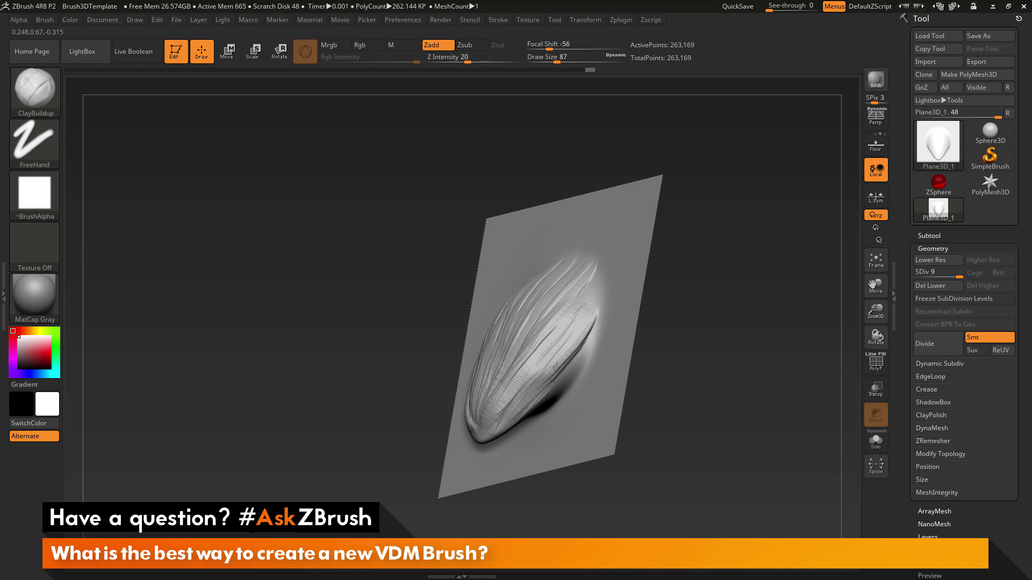
{"action": "left_click_drag", "start_coordinate": [727, 246], "coordinate": [513, 379]}
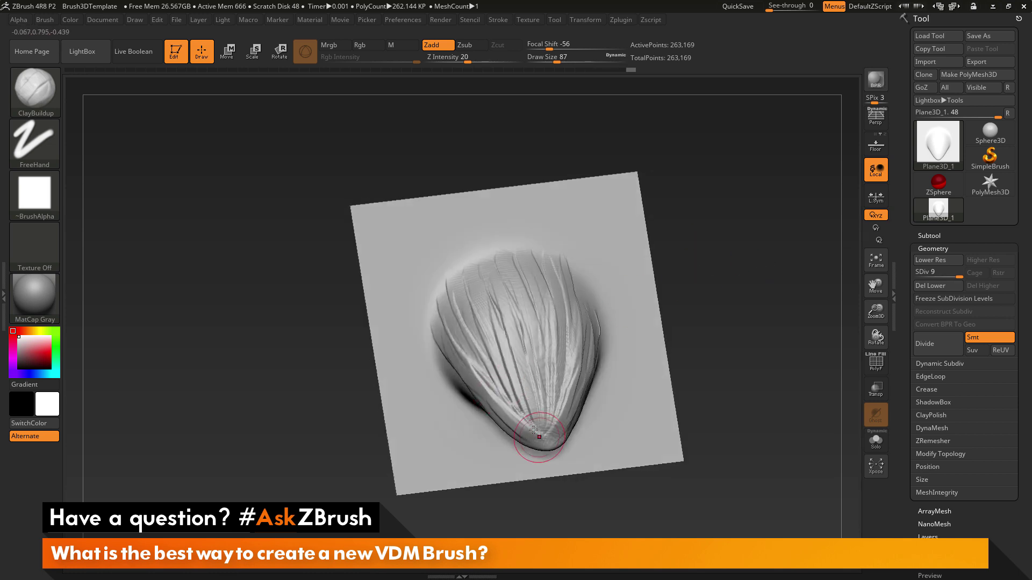
{"action": "left_click_drag", "start_coordinate": [663, 301], "coordinate": [758, 247]}
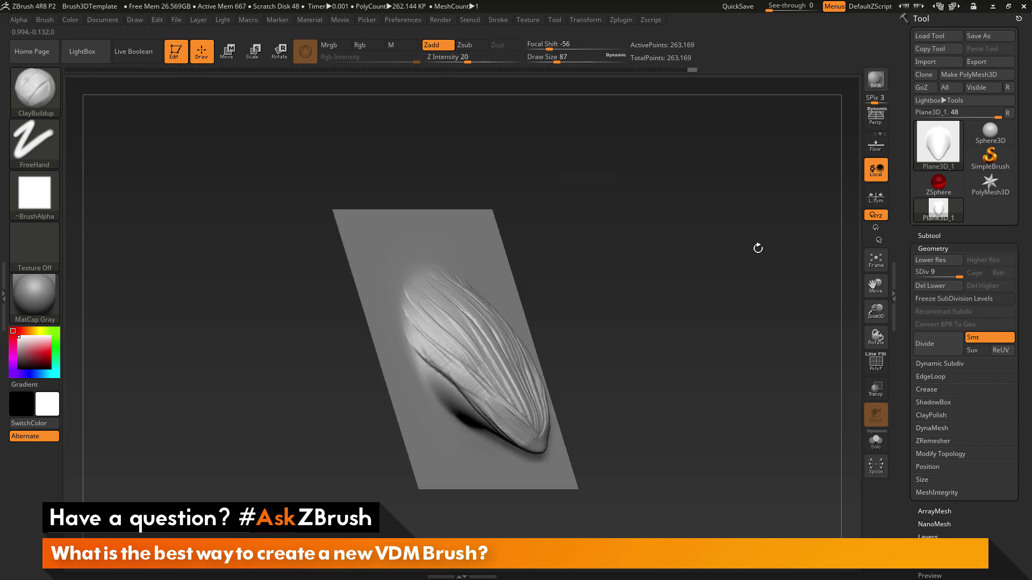
{"action": "mouse_move", "coordinate": [466, 395]}
{"action": "left_mouse_down"}
{"action": "mouse_move", "coordinate": [407, 311]}
{"action": "mouse_move", "coordinate": [455, 377]}
{"action": "mouse_move", "coordinate": [529, 436]}
{"action": "left_mouse_up"}
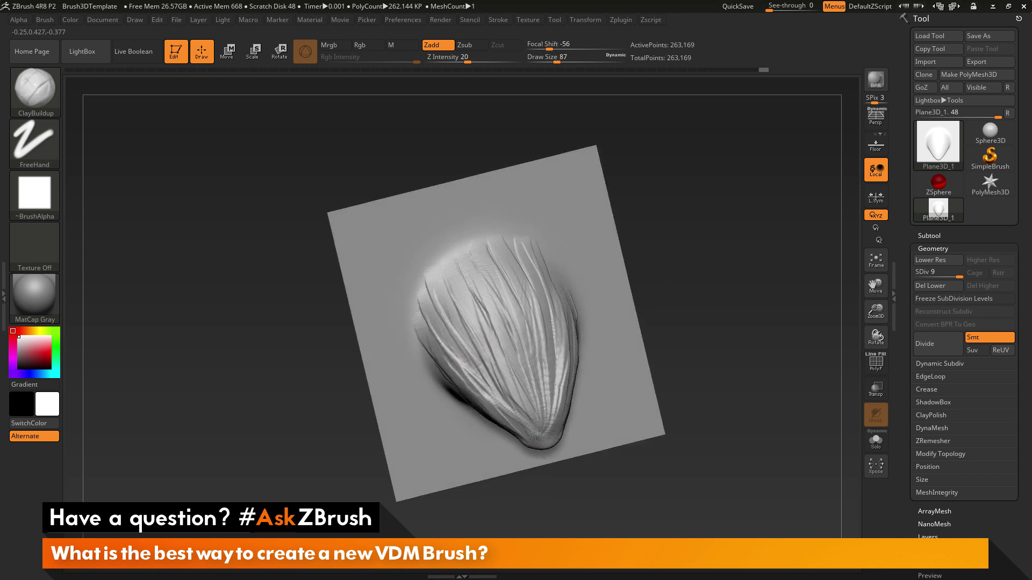
Add a final ClayBuildup stroke lengthwise over the lower centre of the scale towards its tip.
{"action": "left_click_drag", "start_coordinate": [519, 377], "coordinate": [530, 426]}
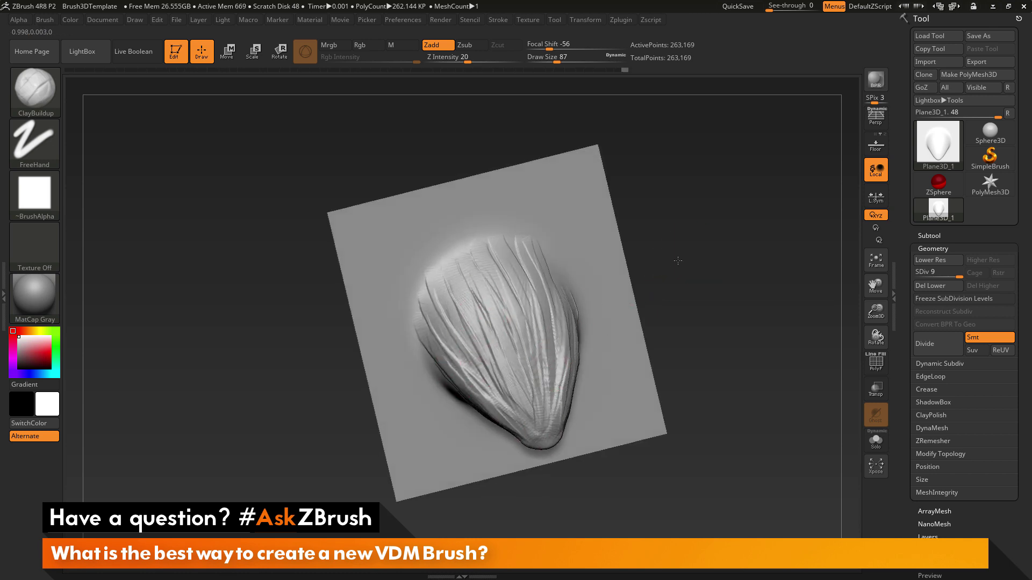
{"action": "key", "text": "ctrl+z"}
{"action": "key", "text": "ctrl+shift+z"}
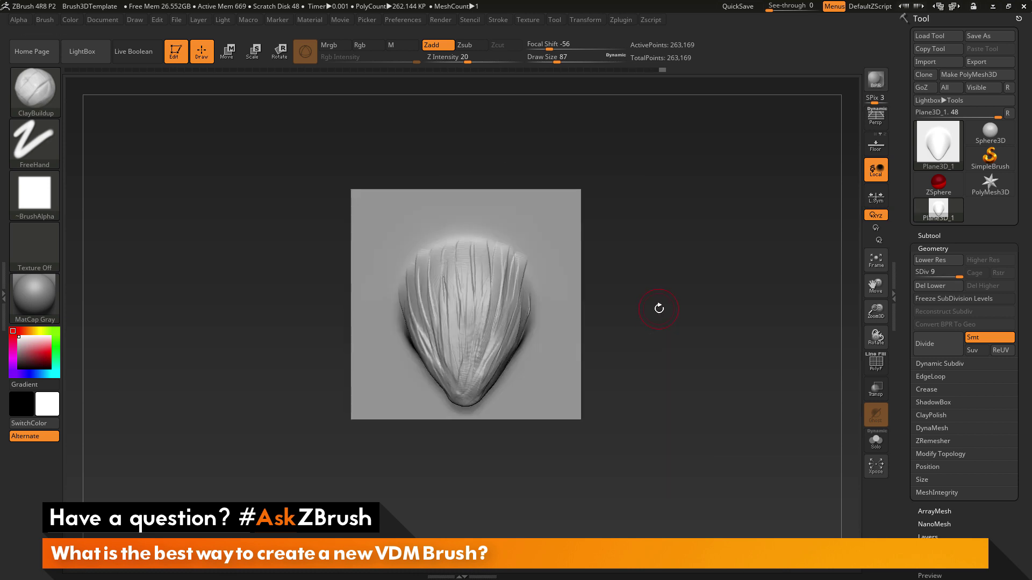
Mask narrow strips along all four edges of the plane, and invert the mask to protect the scale.
{"action": "mouse_move", "coordinate": [658, 296]}
{"action": "left_mouse_down"}
{"action": "mouse_move", "coordinate": [611, 299]}
{"action": "mouse_move", "coordinate": [635, 316]}
{"action": "mouse_move", "coordinate": [661, 293]}
{"action": "left_mouse_up"}
{"action": "key", "text": "ctrl+shift+b"}
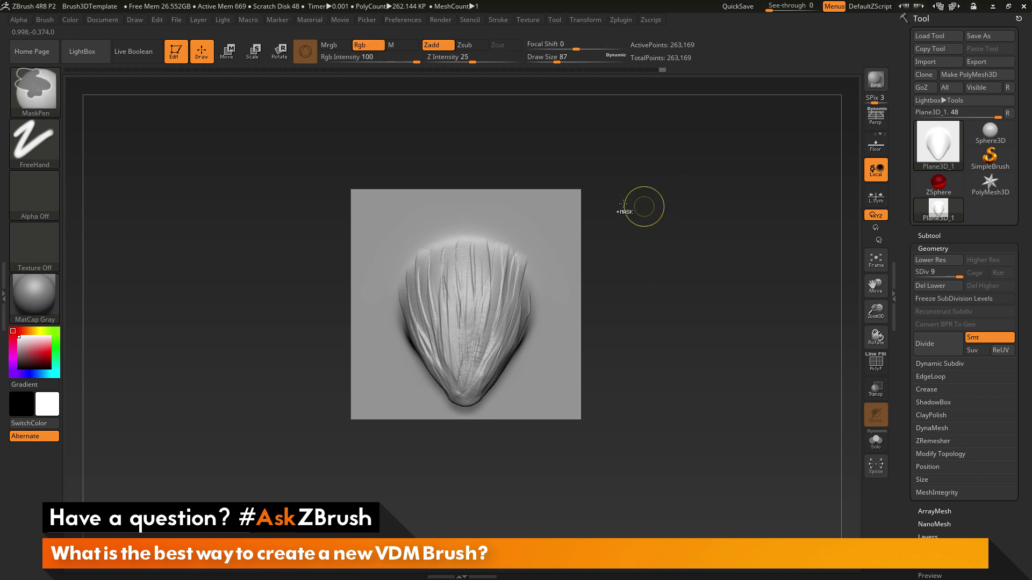
{"action": "key", "text": "ctrl"}
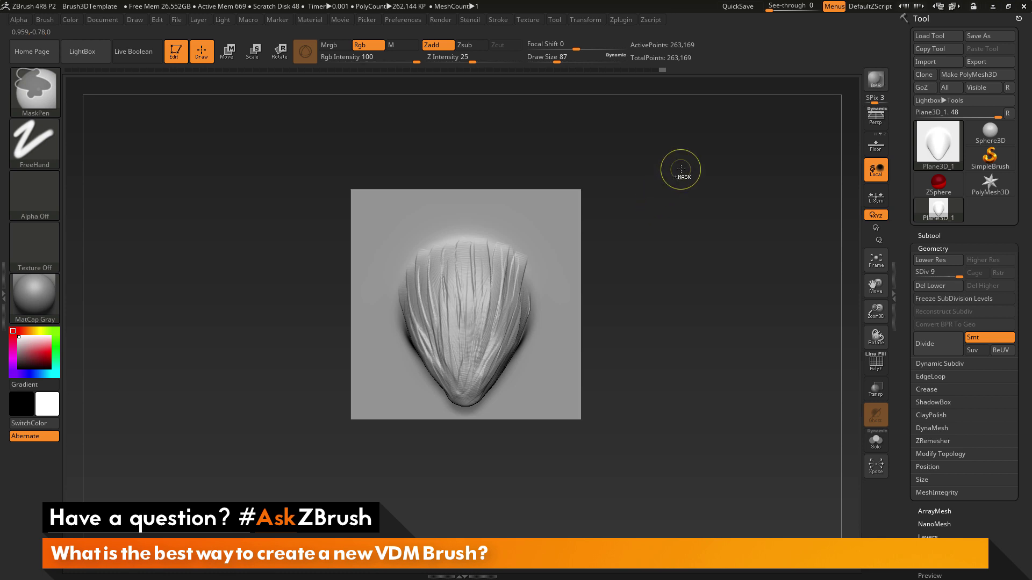
{"action": "left_click_drag", "start_coordinate": [681, 168], "coordinate": [562, 482], "text": "ctrl"}
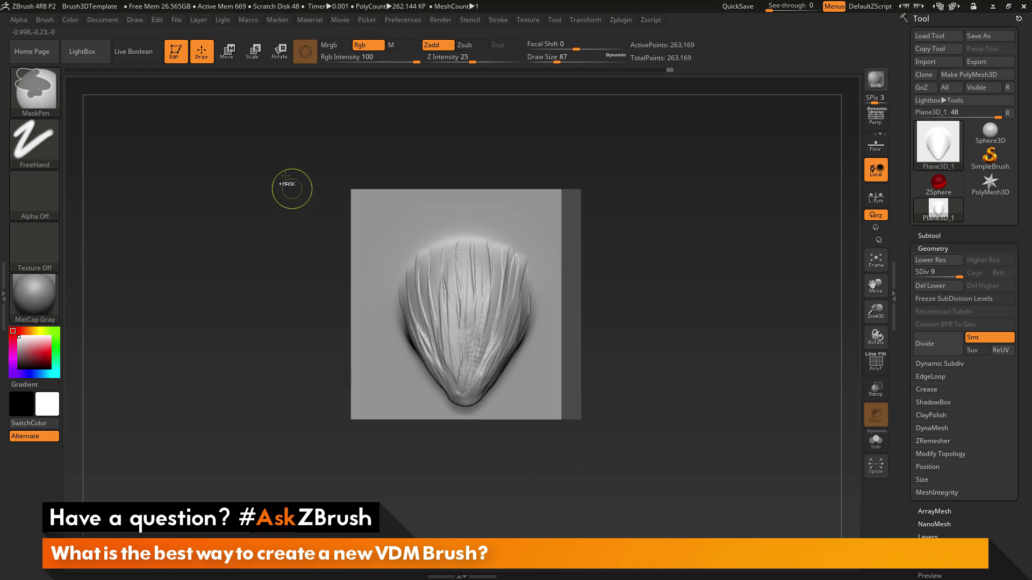
{"action": "left_click_drag", "start_coordinate": [280, 154], "coordinate": [372, 499], "text": "ctrl"}
{"action": "left_click_drag", "start_coordinate": [657, 483], "coordinate": [276, 409], "text": "ctrl"}
{"action": "left_click_drag", "start_coordinate": [334, 168], "coordinate": [643, 211], "text": "ctrl"}
{"action": "mouse_move", "coordinate": [722, 237]}
{"action": "left_mouse_down"}
{"action": "mouse_move", "coordinate": [702, 249]}
{"action": "mouse_move", "coordinate": [721, 242]}
{"action": "left_mouse_up"}
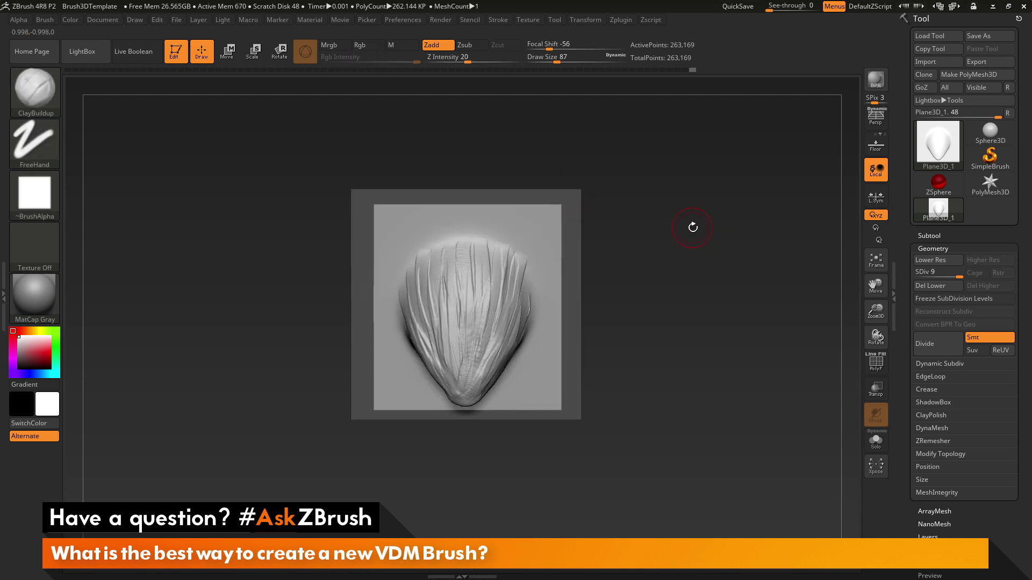
{"action": "key", "text": "ctrl"}
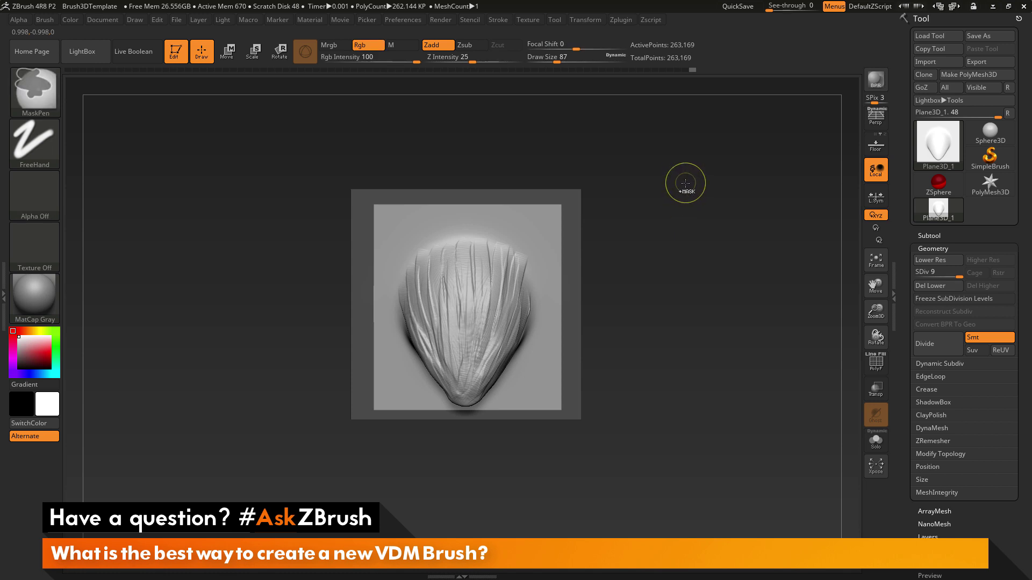
{"action": "left_click", "coordinate": [685, 183], "text": "ctrl"}
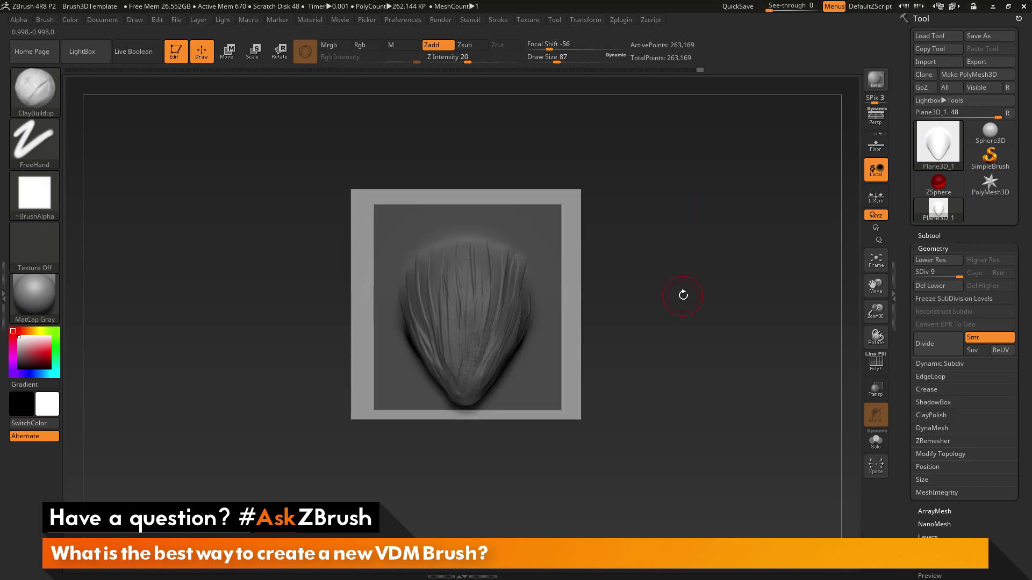
Flatten the plane's unmasked border with the Morph to Grid deformation.
{"action": "scroll", "coordinate": [909, 161], "scroll_direction": "down", "scroll_amount": 5}
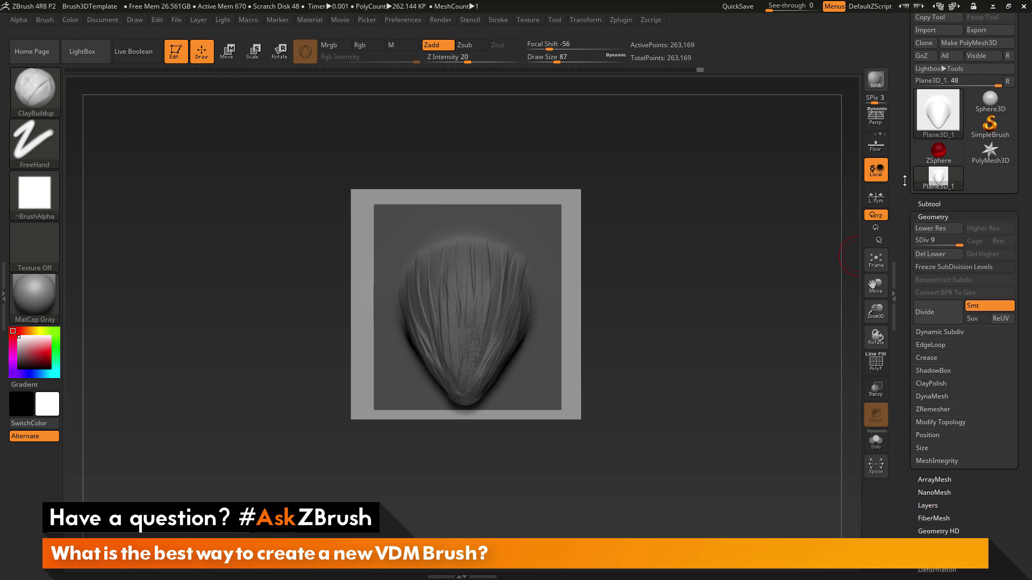
{"action": "scroll", "coordinate": [908, 135], "scroll_direction": "down", "scroll_amount": 2}
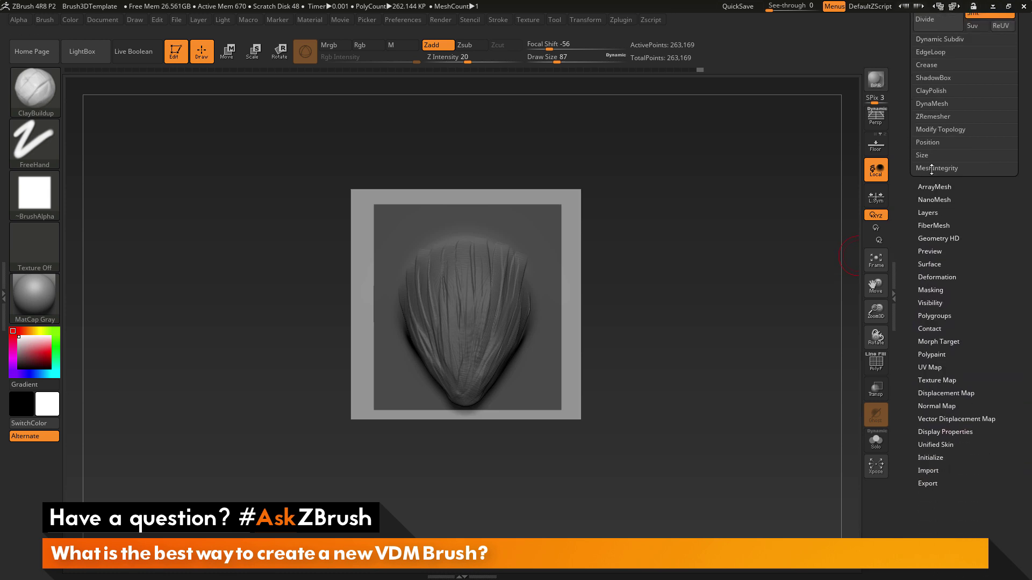
{"action": "left_click", "coordinate": [936, 277]}
{"action": "scroll", "coordinate": [941, 242], "scroll_direction": "down", "scroll_amount": 4}
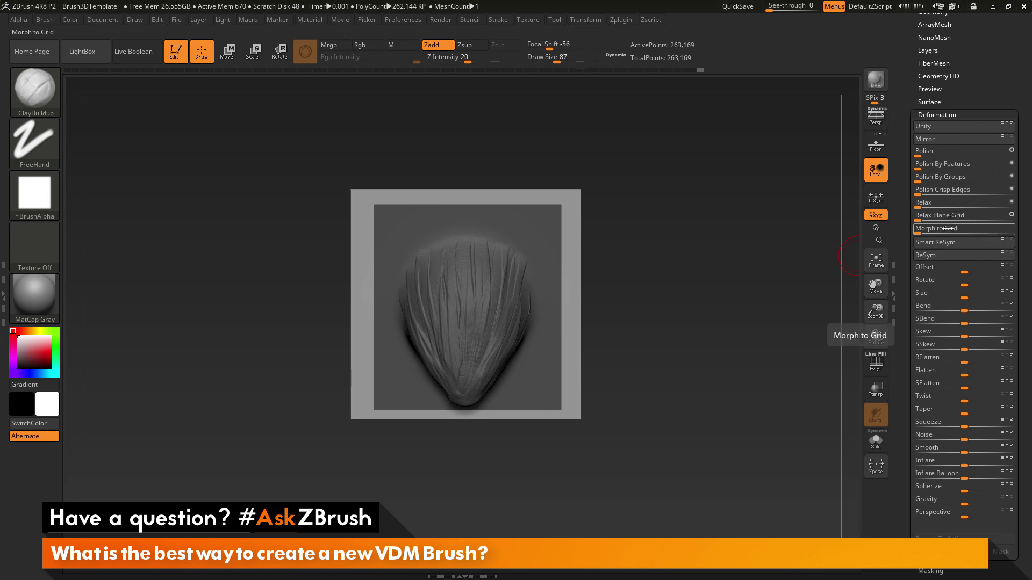
{"action": "left_click_drag", "start_coordinate": [652, 271], "coordinate": [643, 282]}
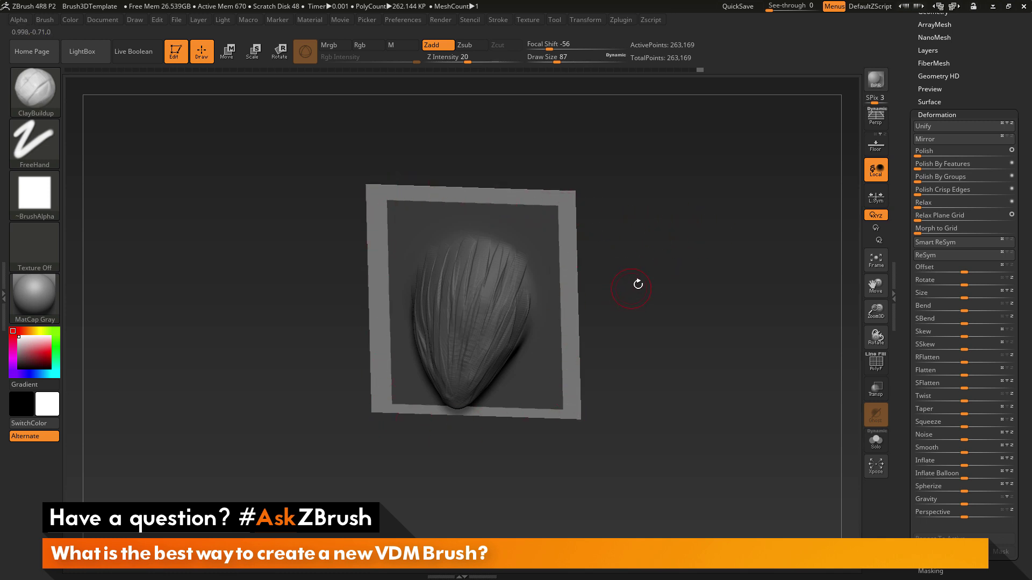
{"action": "left_click_drag", "start_coordinate": [919, 229], "coordinate": [1008, 231]}
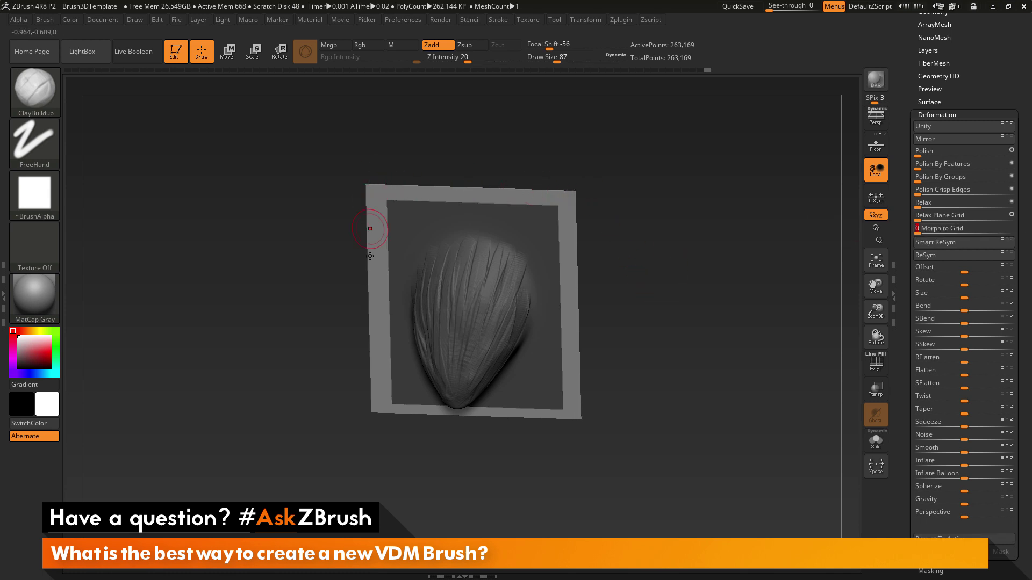
{"action": "mouse_move", "coordinate": [675, 258]}
{"action": "left_mouse_down", "text": "shift"}
{"action": "mouse_move", "coordinate": [700, 243]}
{"action": "mouse_move", "coordinate": [681, 259]}
{"action": "left_mouse_up", "text": "shift"}
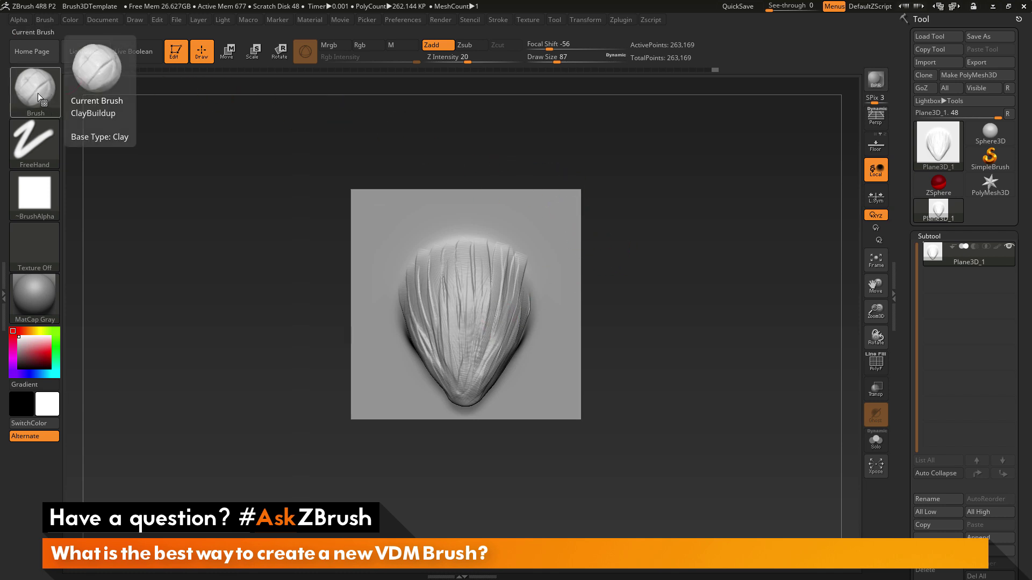
Select the Chisel3D brush and create a MultiAlpha brush from the sculpted scale plane.
{"action": "left_click", "coordinate": [36, 93]}
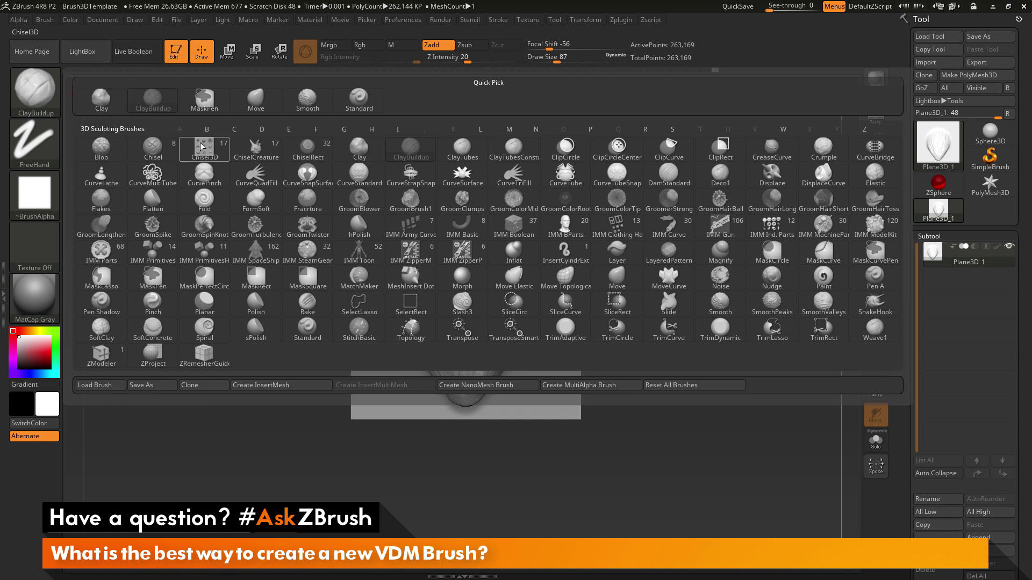
{"action": "mouse_move", "coordinate": [208, 152]}
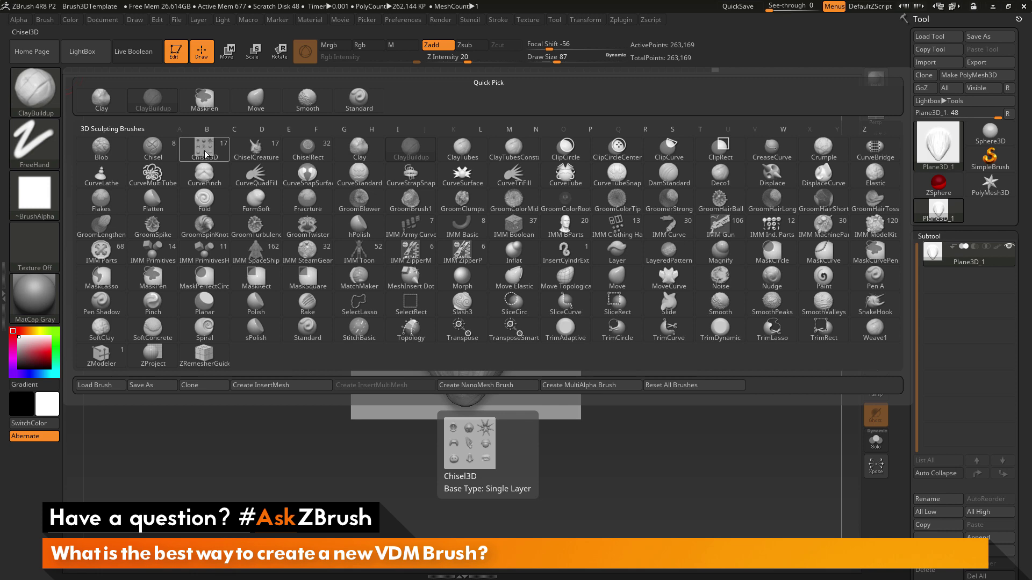
{"action": "left_click", "coordinate": [205, 154]}
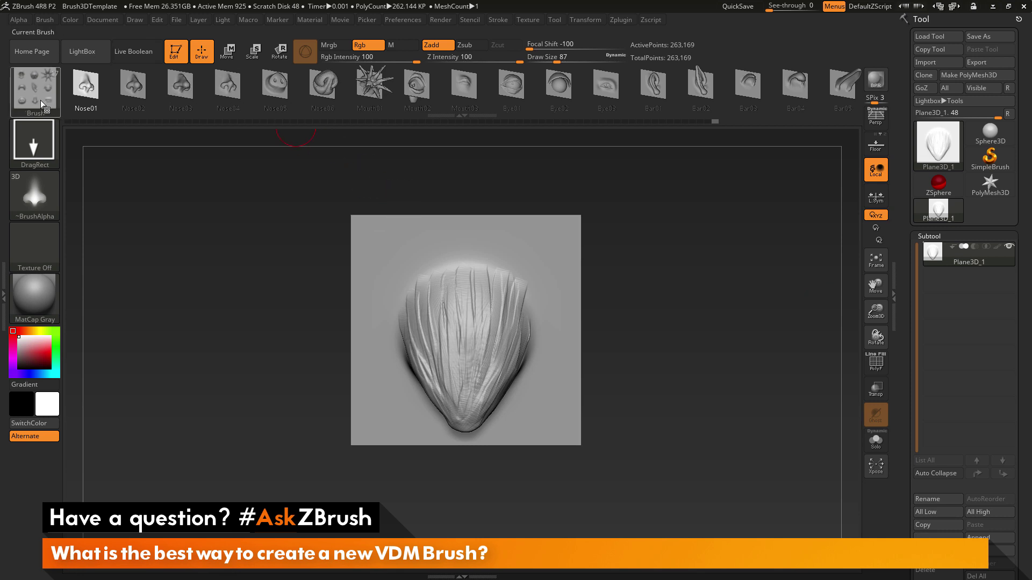
{"action": "left_click", "coordinate": [43, 18]}
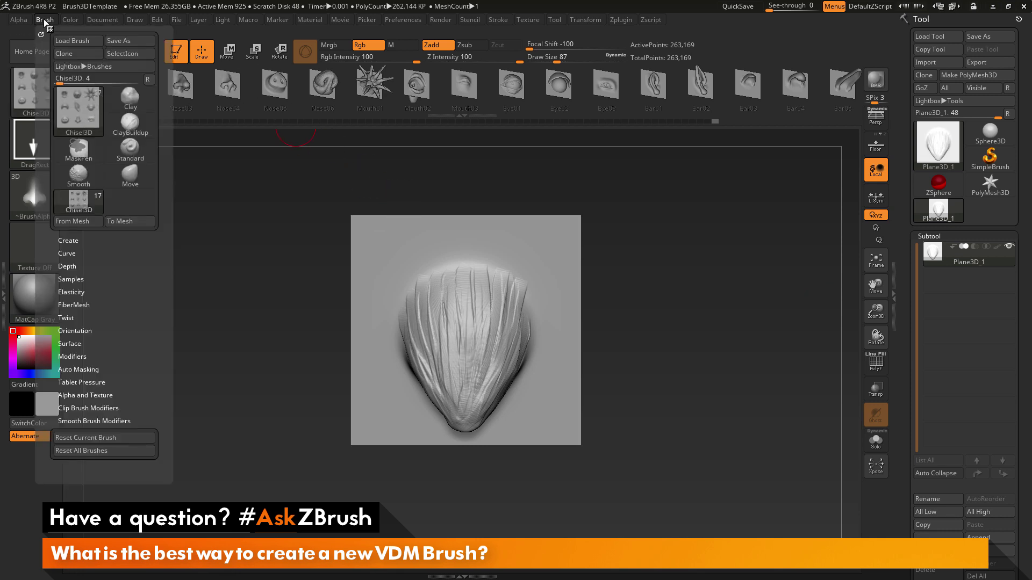
{"action": "left_click", "coordinate": [119, 239]}
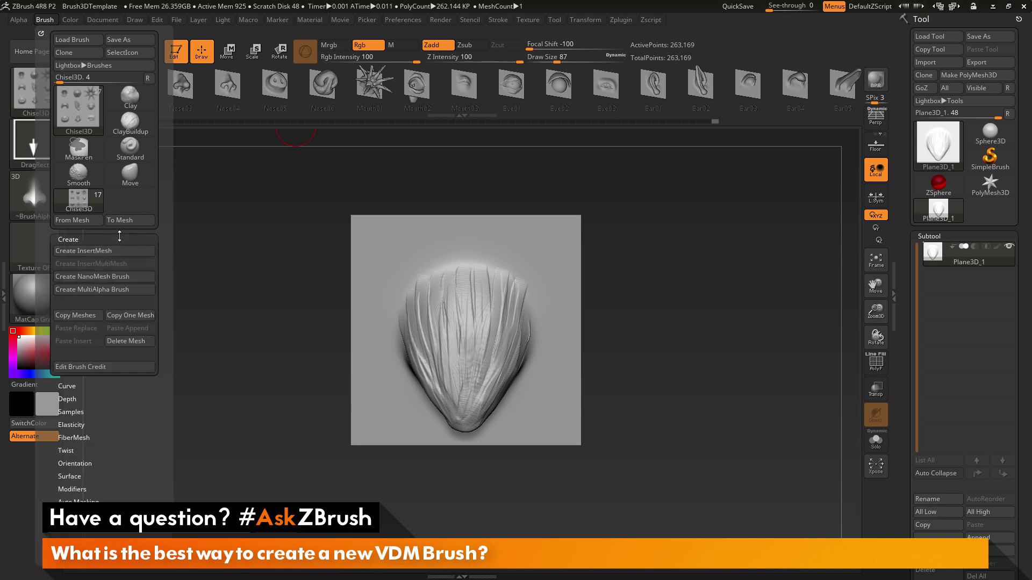
{"action": "left_click", "coordinate": [124, 292]}
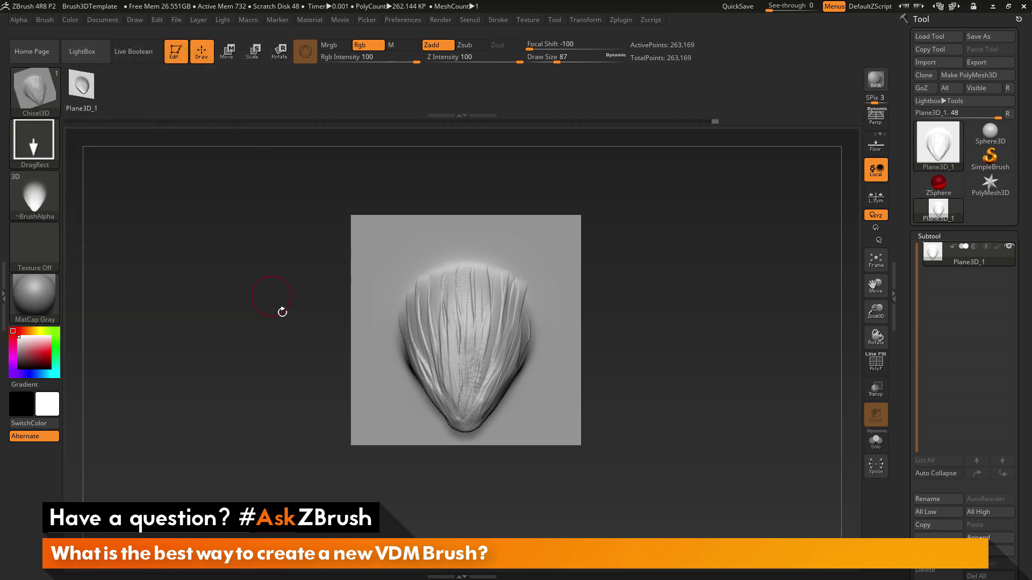
Convert the Sphere3D tool to a PolyMesh3D and subdivide it three times as a test surface.
{"action": "left_click", "coordinate": [992, 137]}
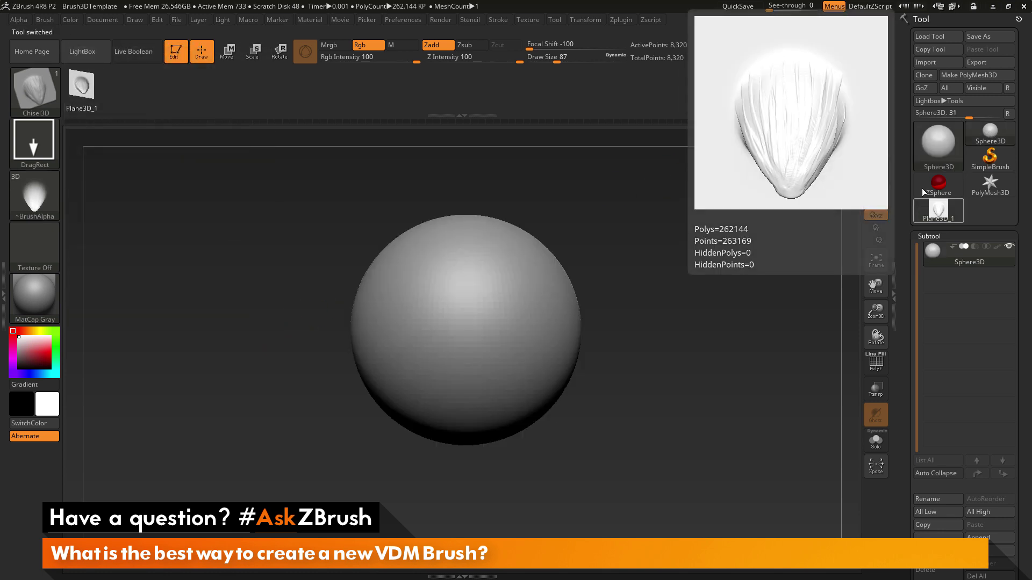
{"action": "left_click", "coordinate": [970, 75]}
{"action": "key", "text": "f"}
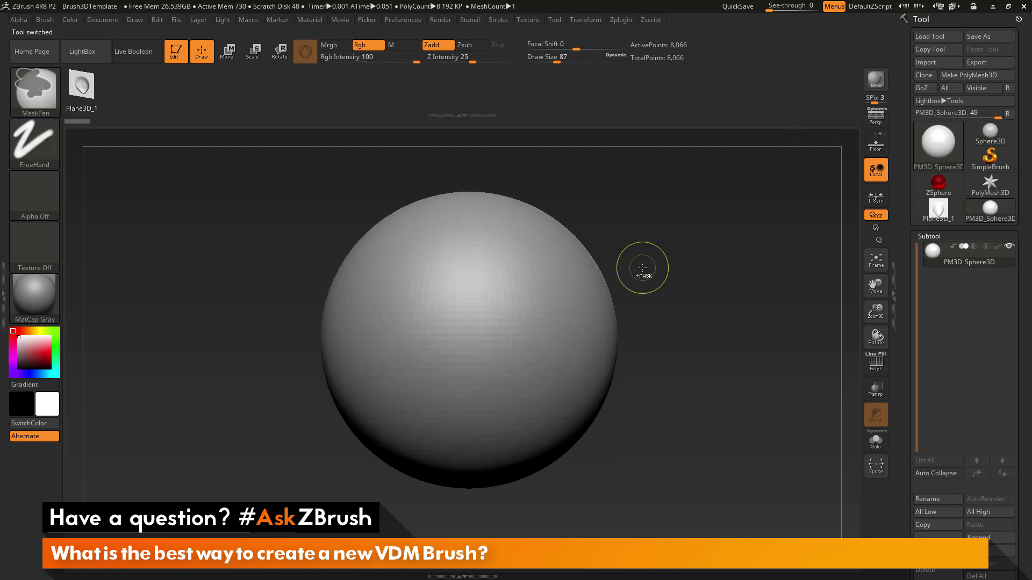
{"action": "key", "text": "ctrl+d"}
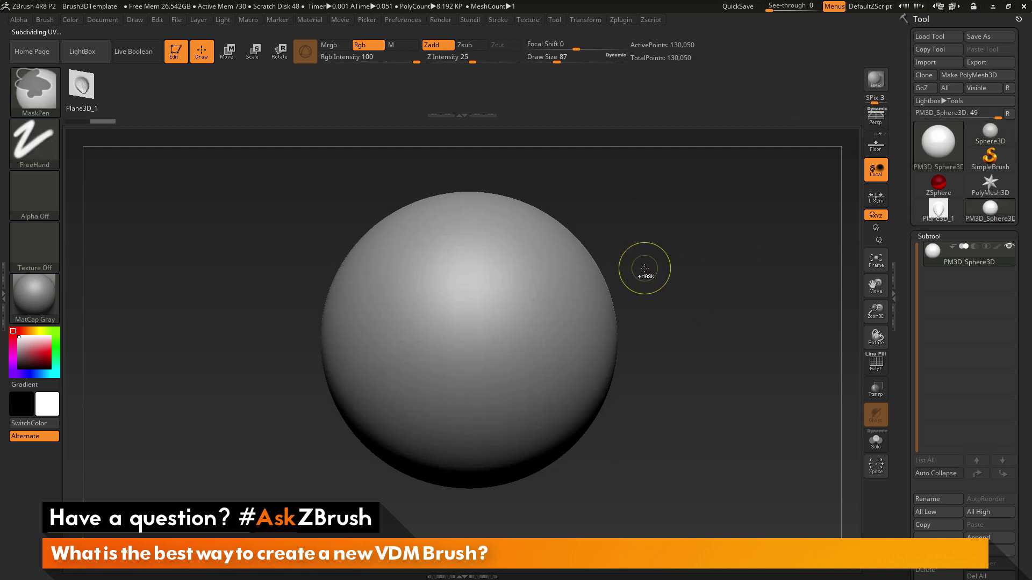
{"action": "key", "text": "ctrl+d"}
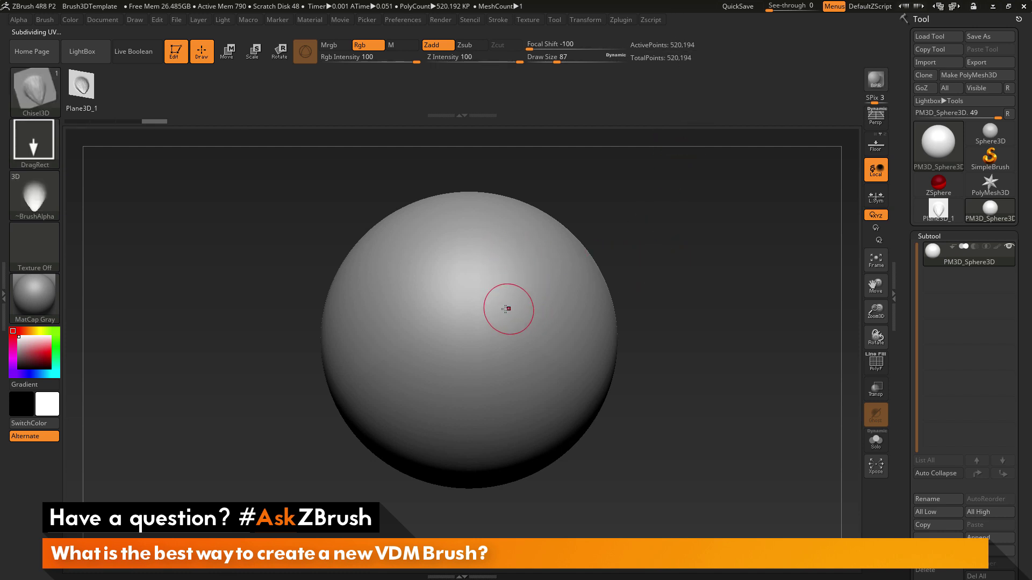
Stamp a cluster of overlapping scales in different sizes and directions onto the sphere with the new brush.
{"action": "left_click_drag", "start_coordinate": [495, 302], "coordinate": [540, 341]}
{"action": "left_click_drag", "start_coordinate": [685, 266], "coordinate": [631, 244]}
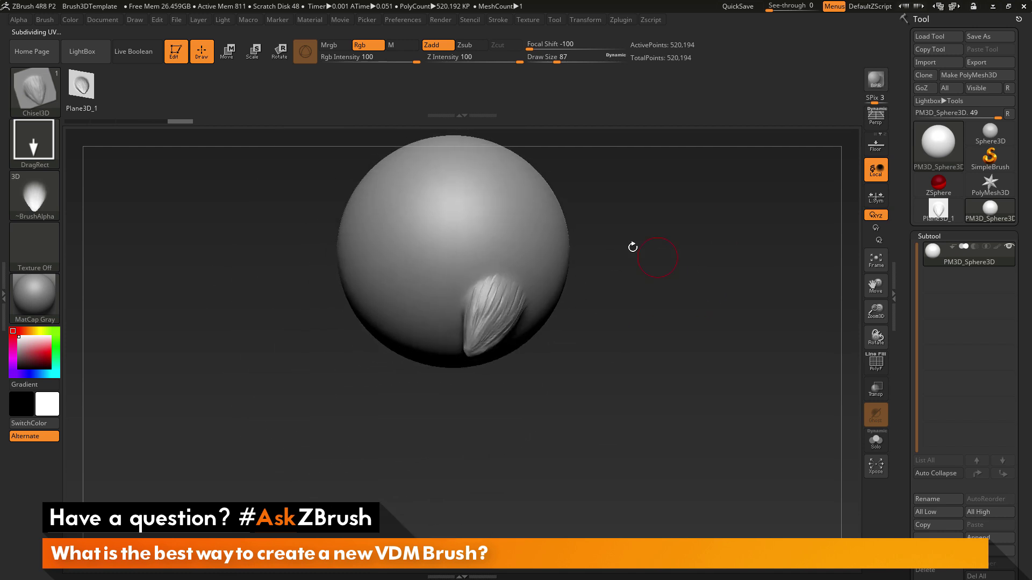
{"action": "left_click_drag", "start_coordinate": [474, 282], "coordinate": [457, 307]}
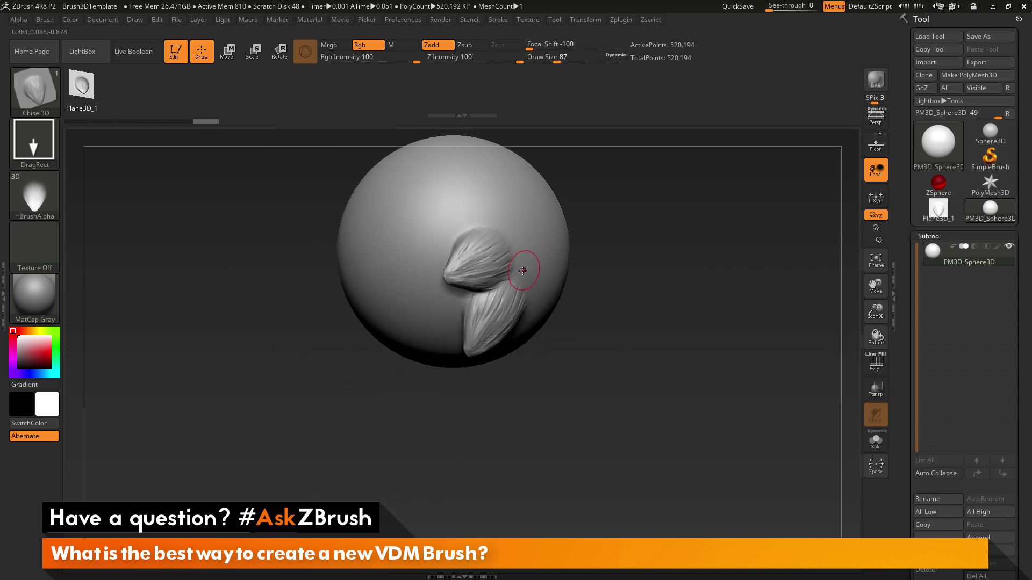
{"action": "left_click_drag", "start_coordinate": [525, 269], "coordinate": [505, 329]}
{"action": "left_click_drag", "start_coordinate": [611, 203], "coordinate": [592, 223]}
{"action": "left_click_drag", "start_coordinate": [537, 254], "coordinate": [553, 212]}
{"action": "left_click_drag", "start_coordinate": [580, 255], "coordinate": [599, 212]}
{"action": "left_click_drag", "start_coordinate": [730, 225], "coordinate": [692, 200]}
{"action": "mouse_move", "coordinate": [718, 208]}
{"action": "left_mouse_down"}
{"action": "mouse_move", "coordinate": [726, 197]}
{"action": "mouse_move", "coordinate": [698, 223]}
{"action": "mouse_move", "coordinate": [721, 233]}
{"action": "mouse_move", "coordinate": [712, 244]}
{"action": "left_mouse_up"}
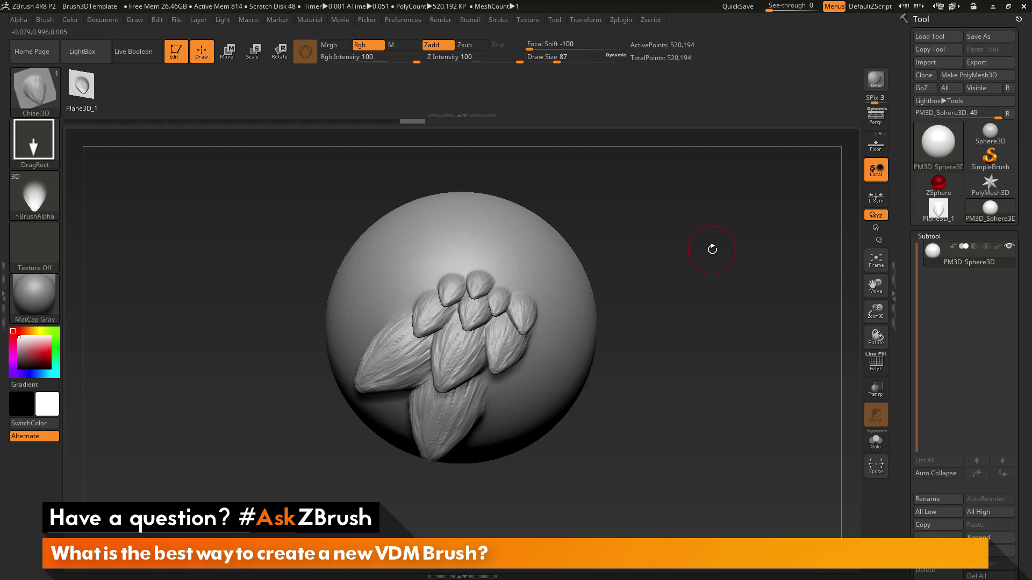
{"action": "mouse_move", "coordinate": [705, 261]}
{"action": "left_mouse_down"}
{"action": "mouse_move", "coordinate": [705, 242]}
{"action": "mouse_move", "coordinate": [561, 242]}
{"action": "left_mouse_up"}
{"action": "mouse_move", "coordinate": [656, 271]}
{"action": "left_mouse_down"}
{"action": "mouse_move", "coordinate": [652, 223]}
{"action": "mouse_move", "coordinate": [693, 268]}
{"action": "left_mouse_up"}
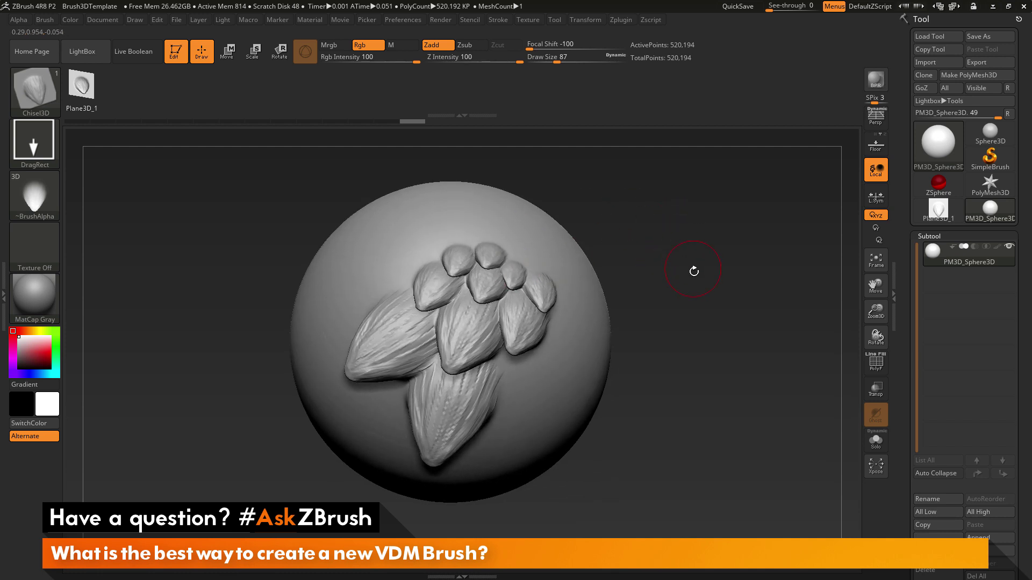
Use the current view of the scale-covered sphere as the brush's icon and save the brush preset as Chisel Scale in BrushPresets.
{"action": "left_click", "coordinate": [46, 20]}
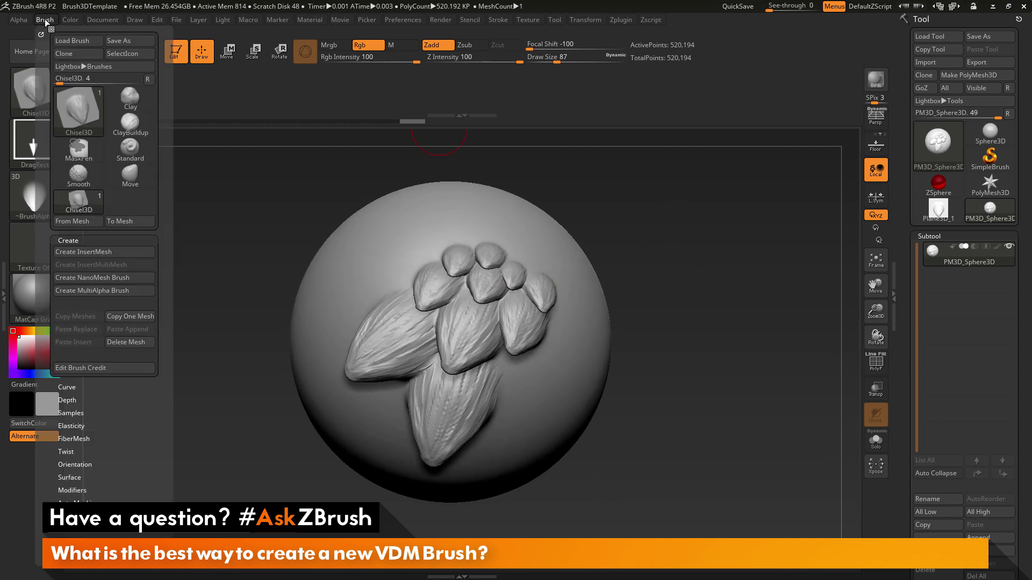
{"action": "left_click", "coordinate": [135, 54]}
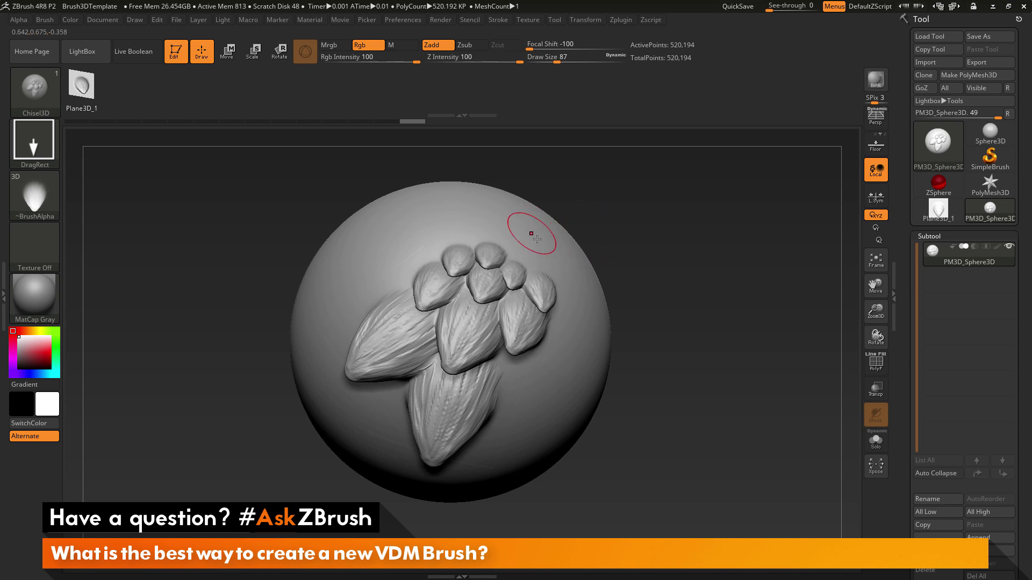
{"action": "left_click", "coordinate": [44, 17]}
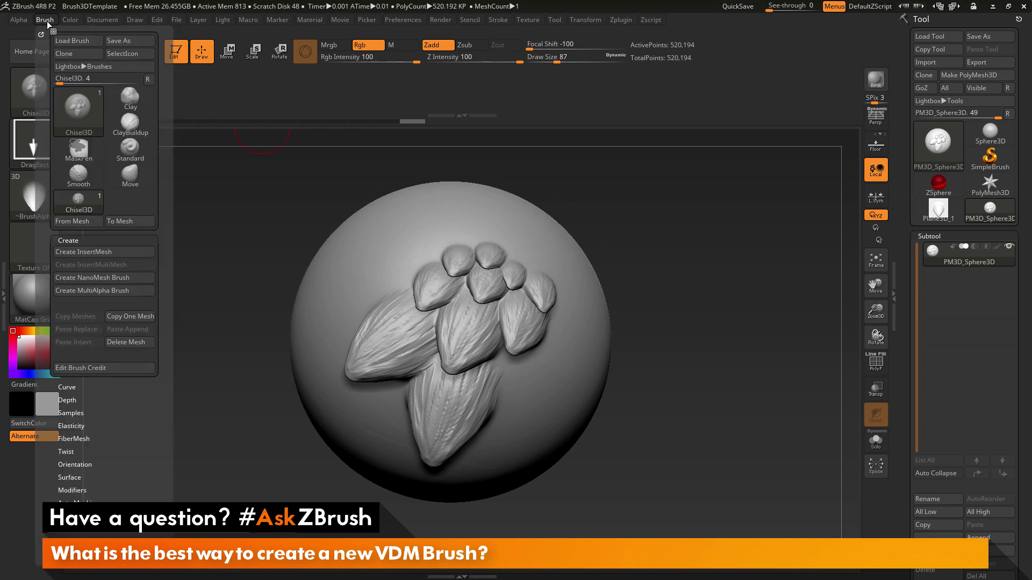
{"action": "left_click", "coordinate": [131, 41]}
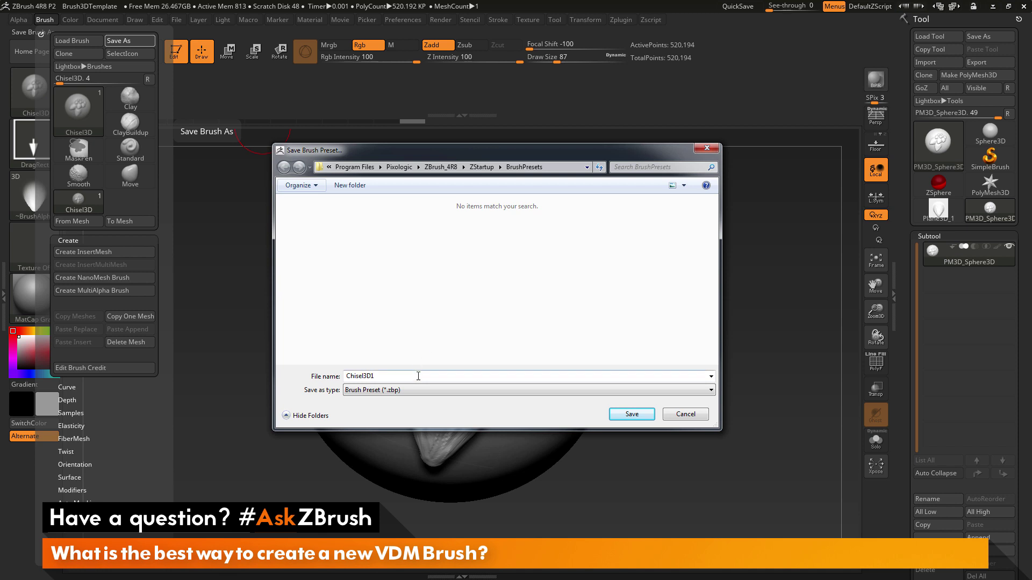
{"action": "double_click", "coordinate": [393, 376]}
{"action": "type", "text": "C"}
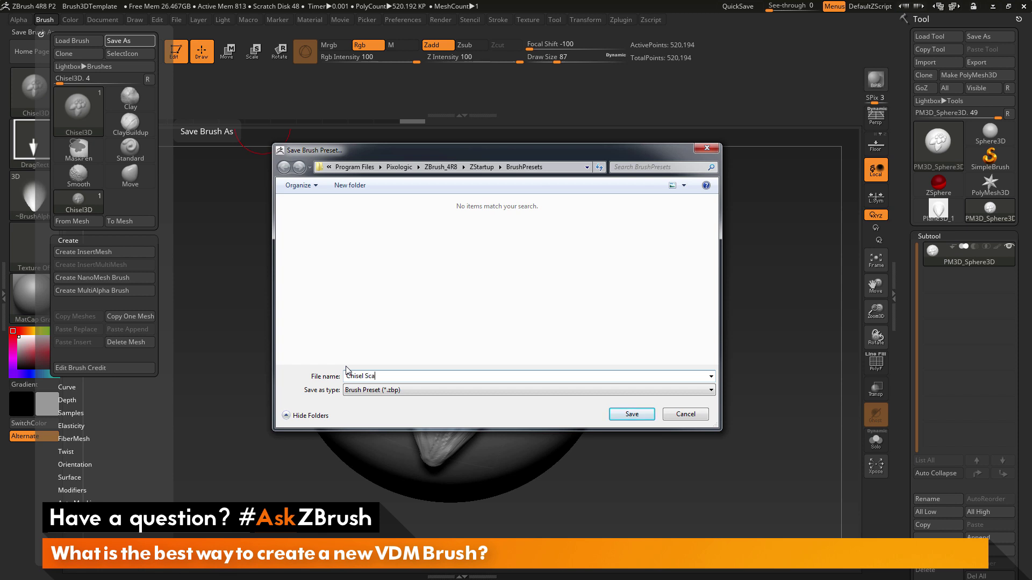
{"action": "left_click", "coordinate": [628, 414]}
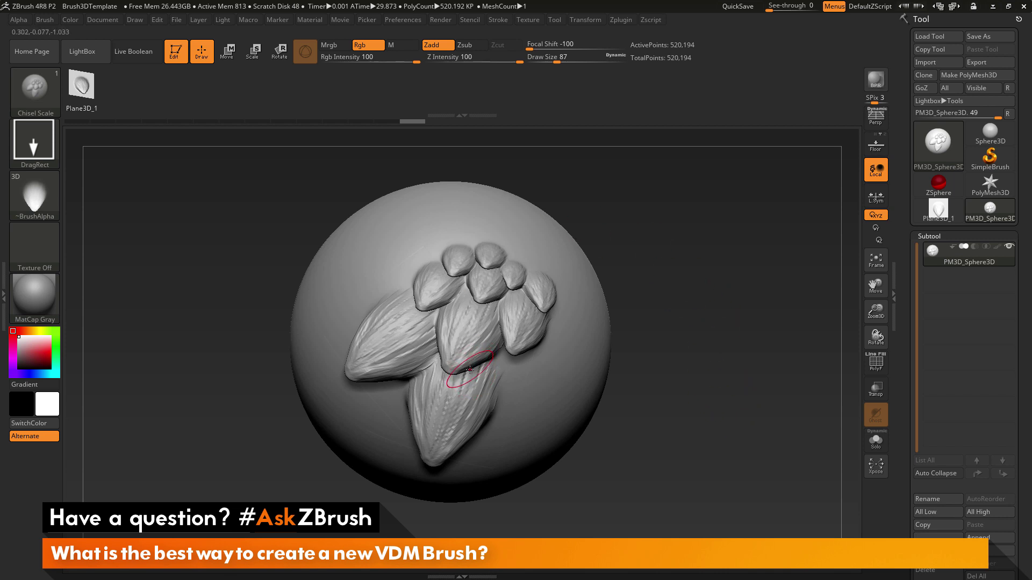
{"action": "left_click", "coordinate": [45, 91]}
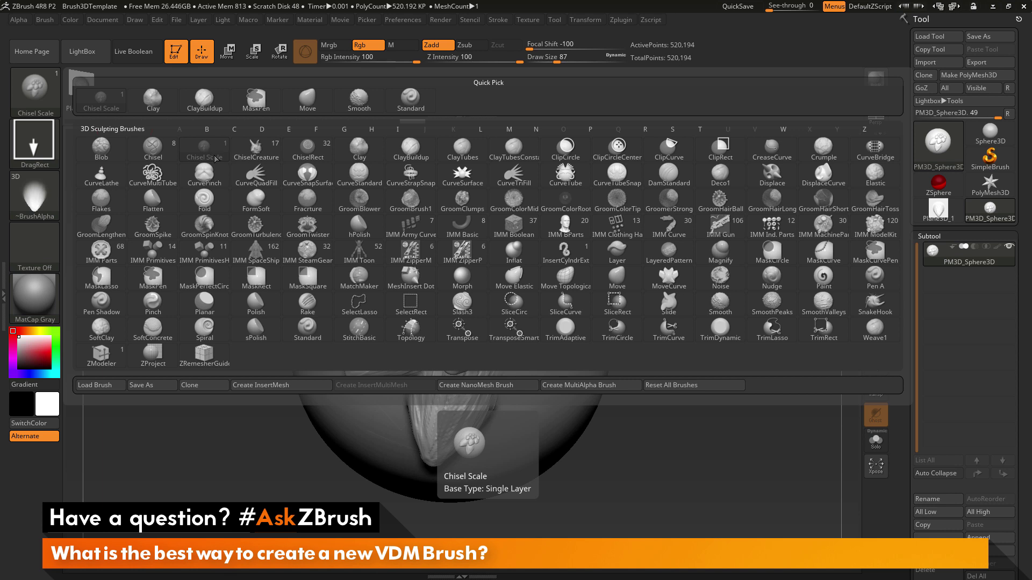
Reset all brushes and reopen the brush library to check the Chisel3D brush.
{"action": "left_click", "coordinate": [681, 386]}
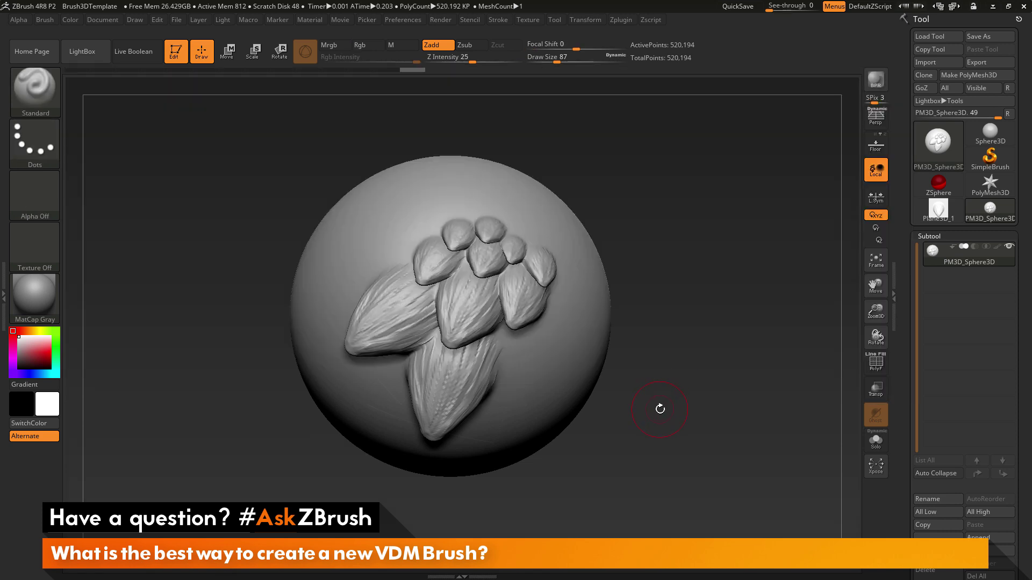
{"action": "left_click", "coordinate": [41, 91]}
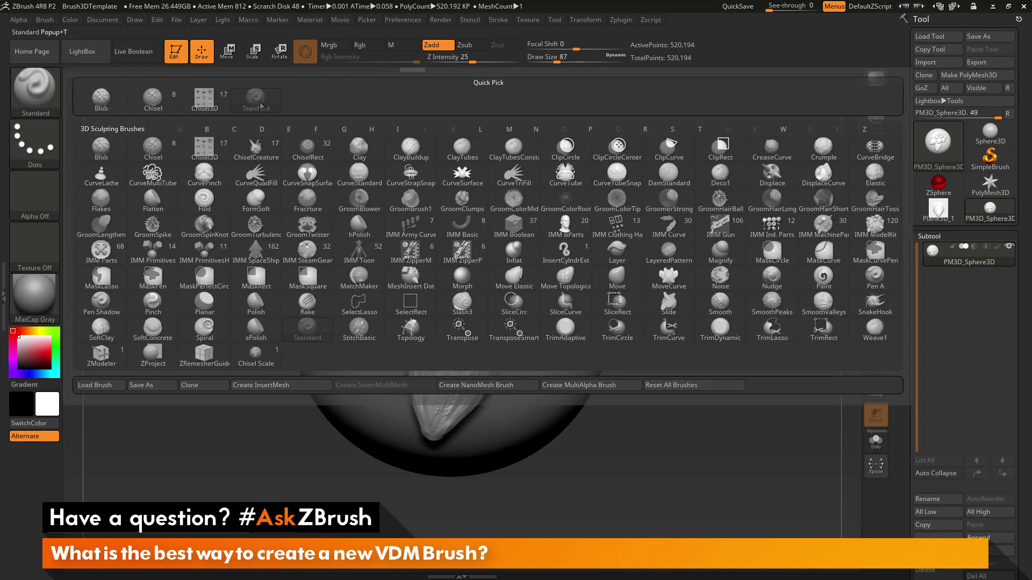
{"action": "mouse_move", "coordinate": [210, 152]}
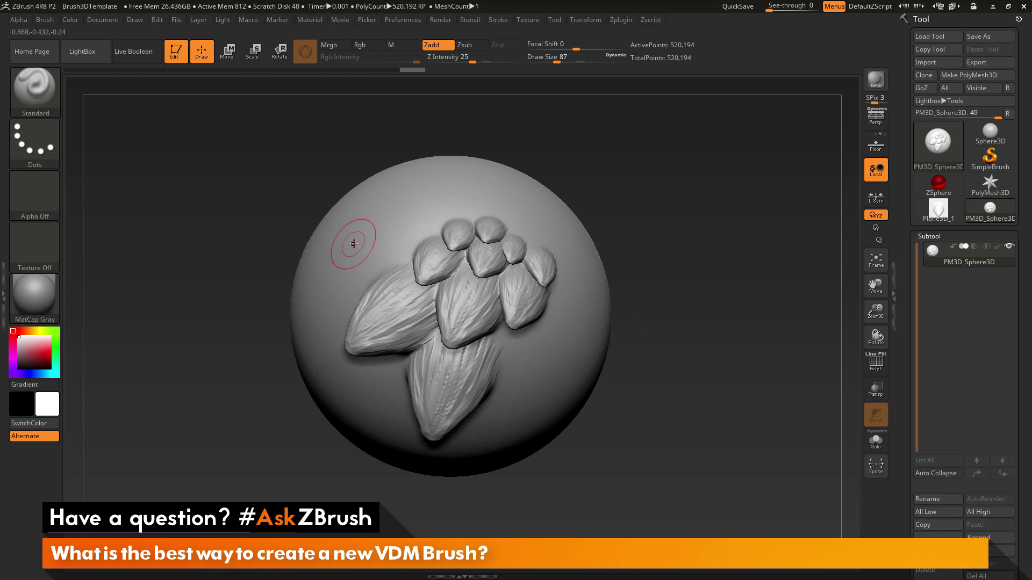
Open the IMM_VDM project and inspect its Button subtool from several angles.
{"action": "left_click", "coordinate": [177, 21]}
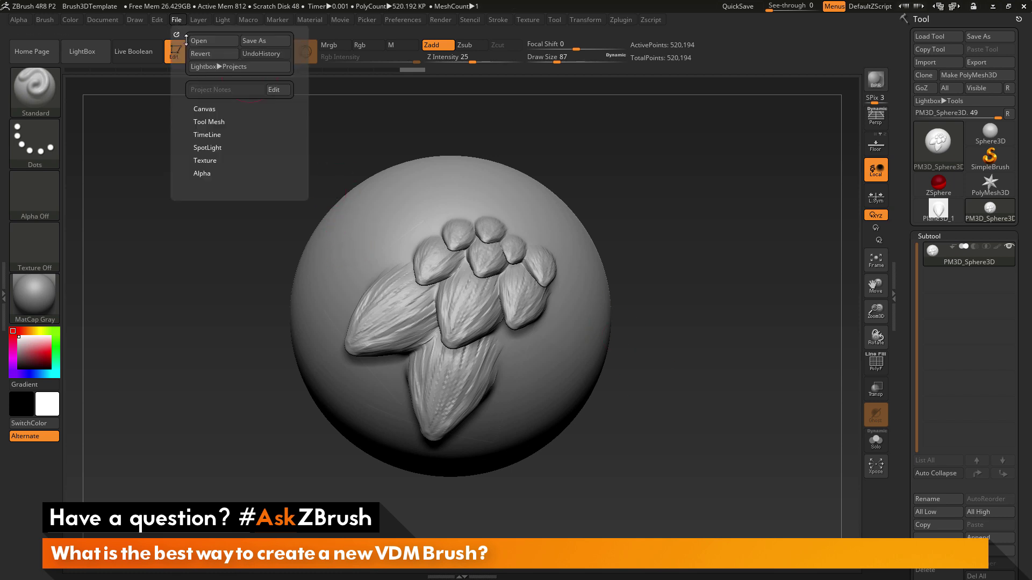
{"action": "left_click", "coordinate": [197, 41]}
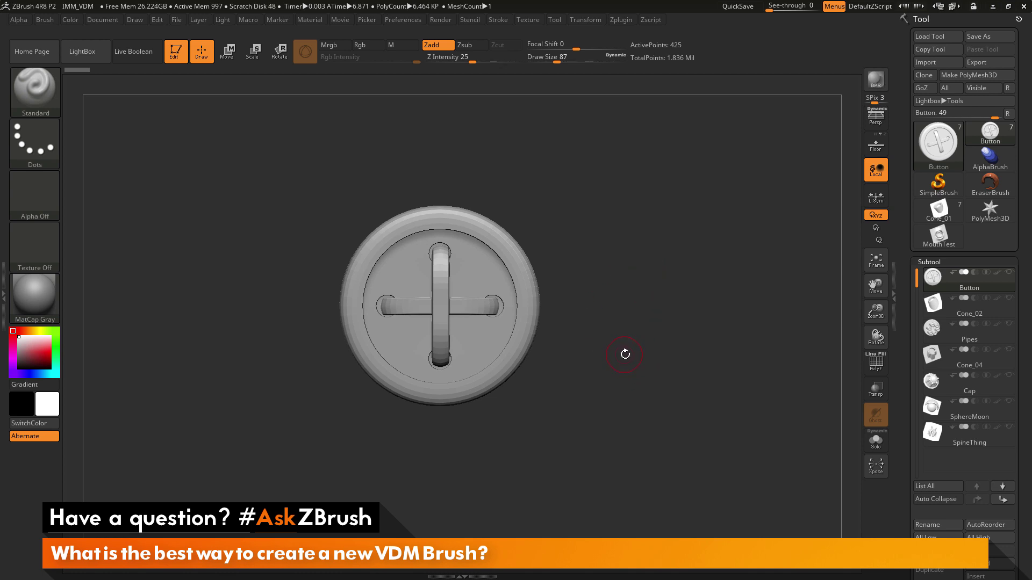
{"action": "left_click_drag", "start_coordinate": [677, 269], "coordinate": [697, 279]}
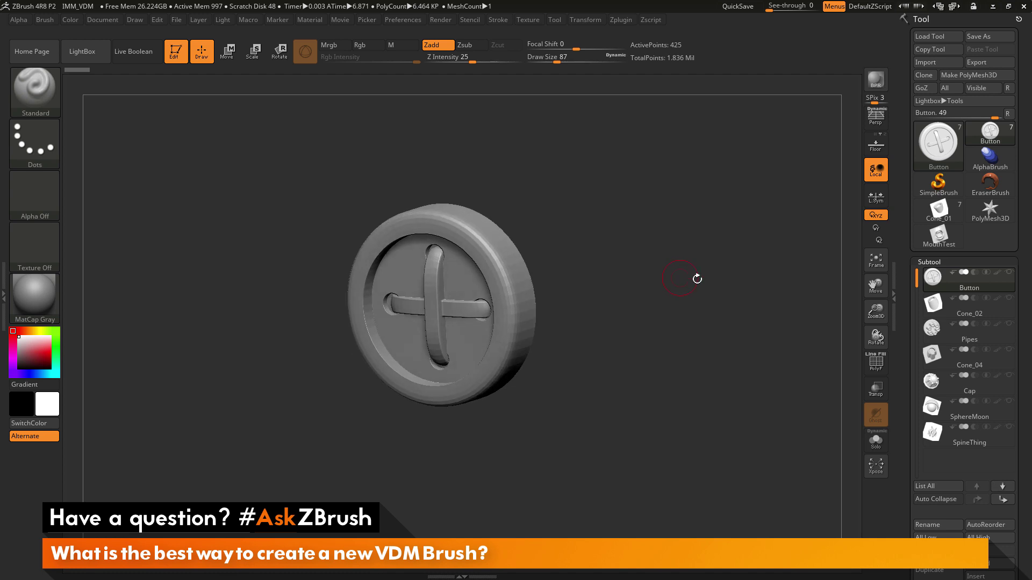
{"action": "mouse_move", "coordinate": [959, 281]}
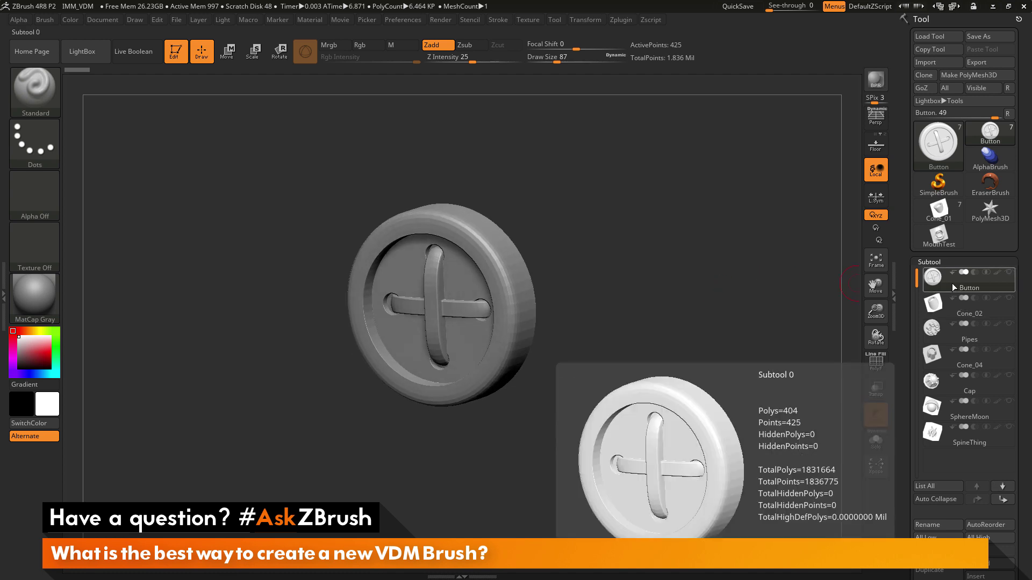
{"action": "left_click_drag", "start_coordinate": [680, 341], "coordinate": [651, 299]}
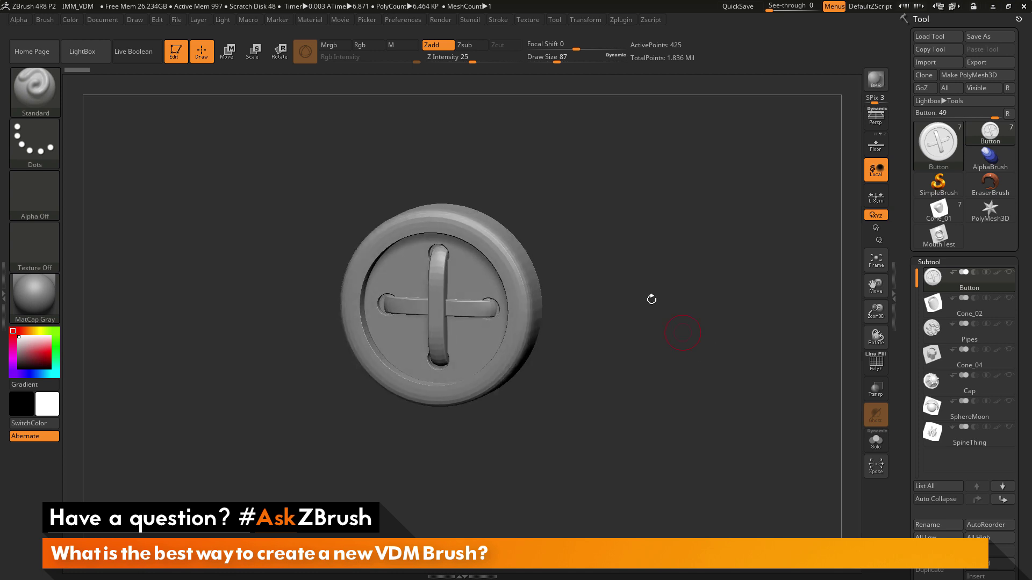
{"action": "left_click_drag", "start_coordinate": [710, 359], "coordinate": [704, 360]}
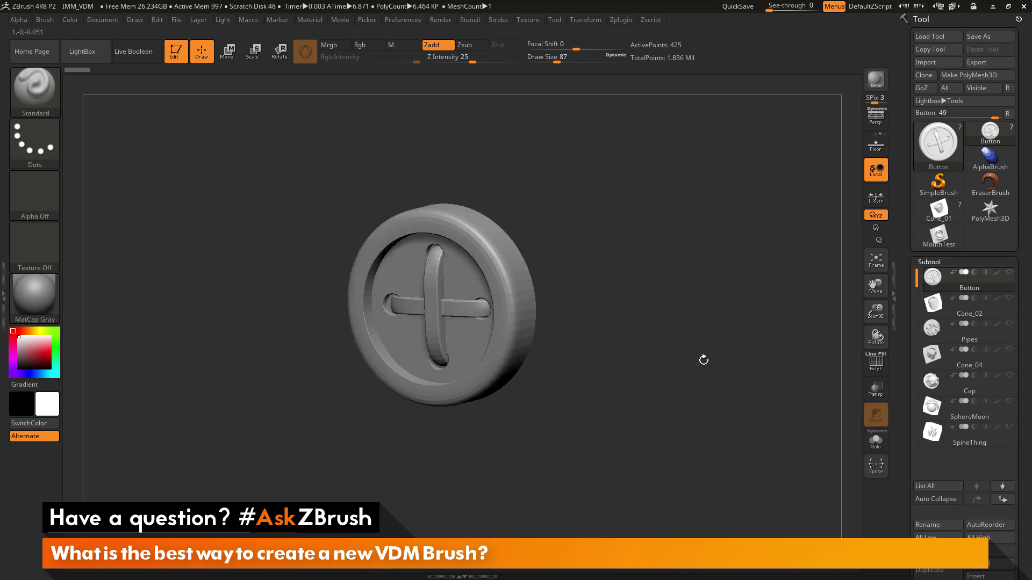
Step through the subtools from Cone_02 to SpineThing and return to the Button subtool.
{"action": "key", "text": "Down"}
{"action": "left_click_drag", "start_coordinate": [654, 332], "coordinate": [682, 348]}
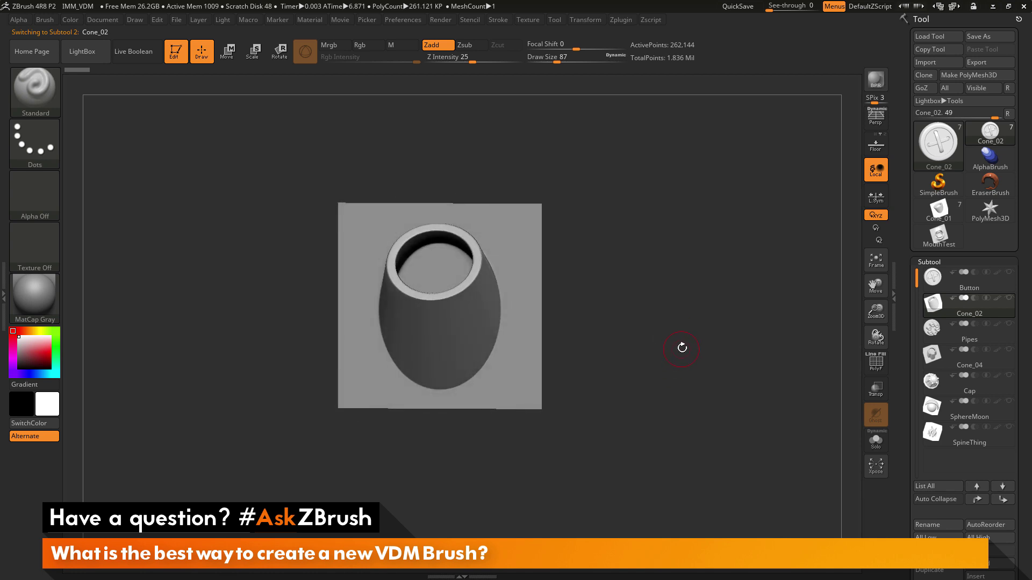
{"action": "key", "text": "Down"}
{"action": "key", "text": "Down"}
{"action": "key", "text": "Down"}
{"action": "key", "text": "Down"}
{"action": "key", "text": "Down"}
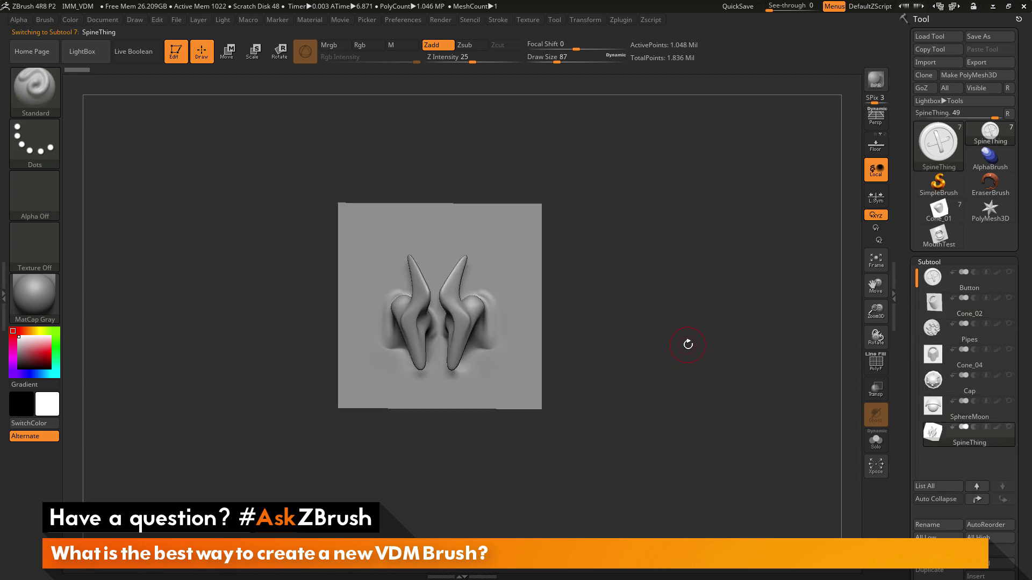
{"action": "key", "text": "Up"}
{"action": "key", "text": "Down"}
{"action": "key", "text": "Down"}
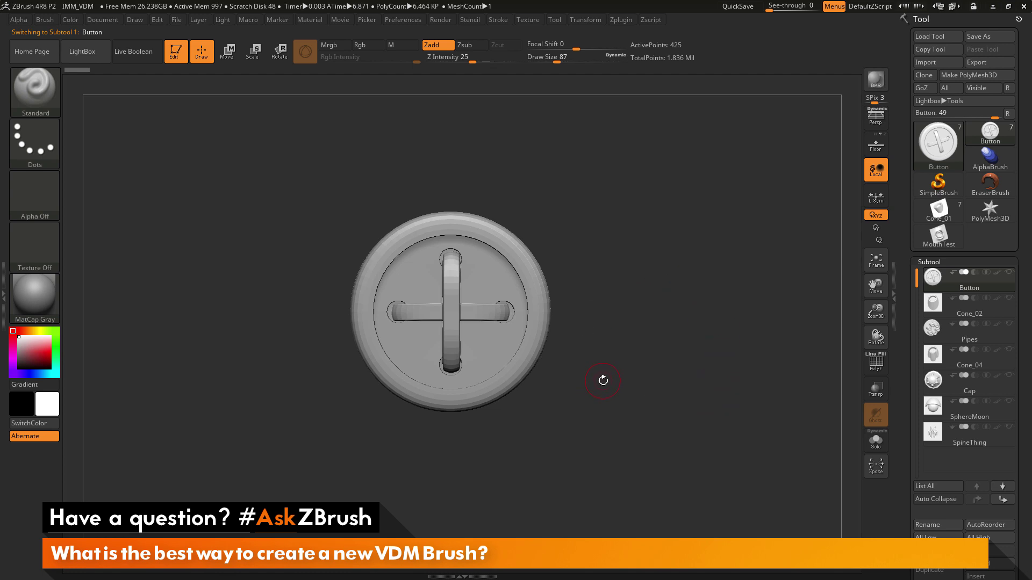
Select the Chisel3D brush and create a MultiAlpha brush from all subtools.
{"action": "left_click", "coordinate": [43, 99]}
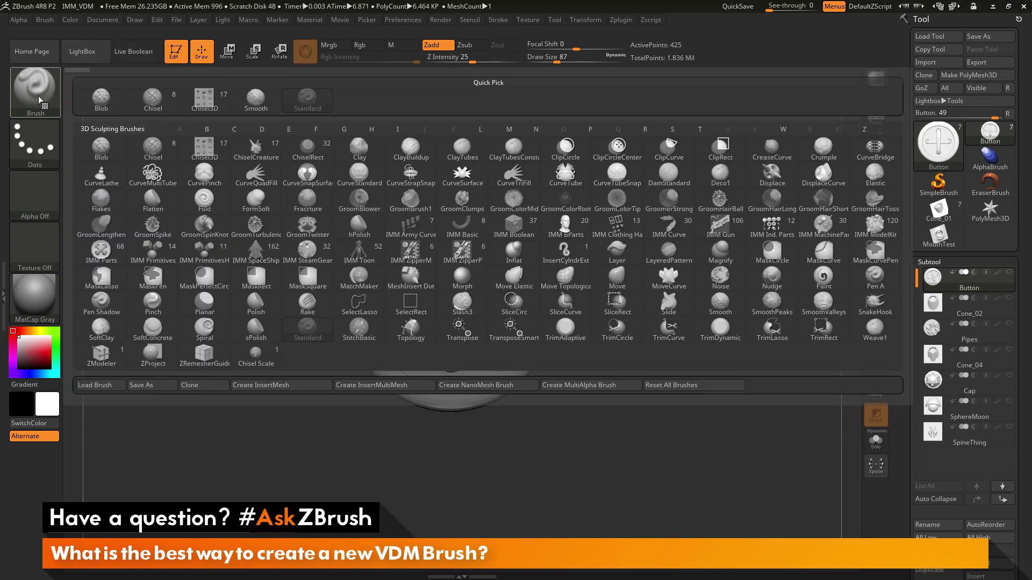
{"action": "left_click", "coordinate": [207, 155]}
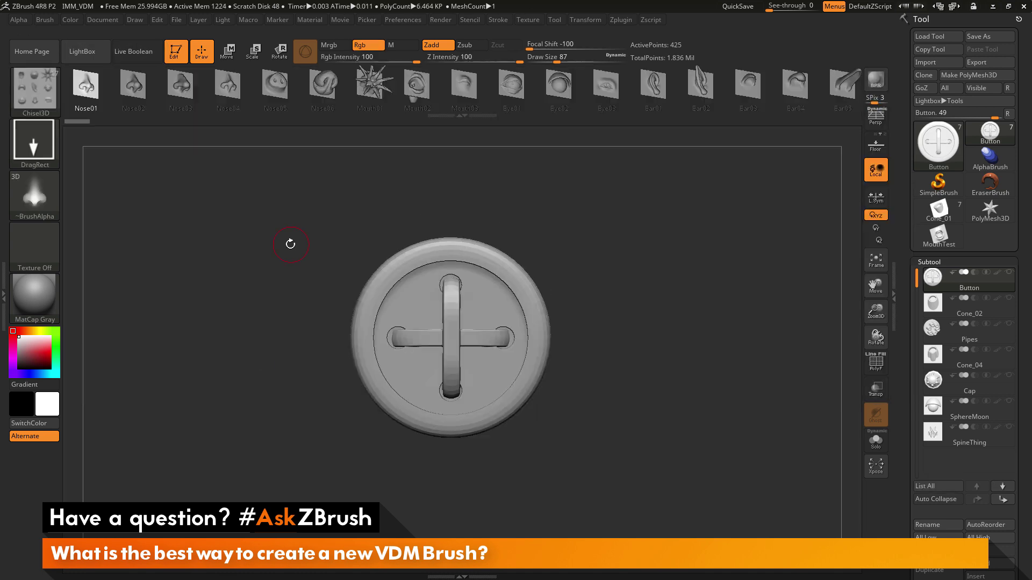
{"action": "left_click", "coordinate": [43, 19]}
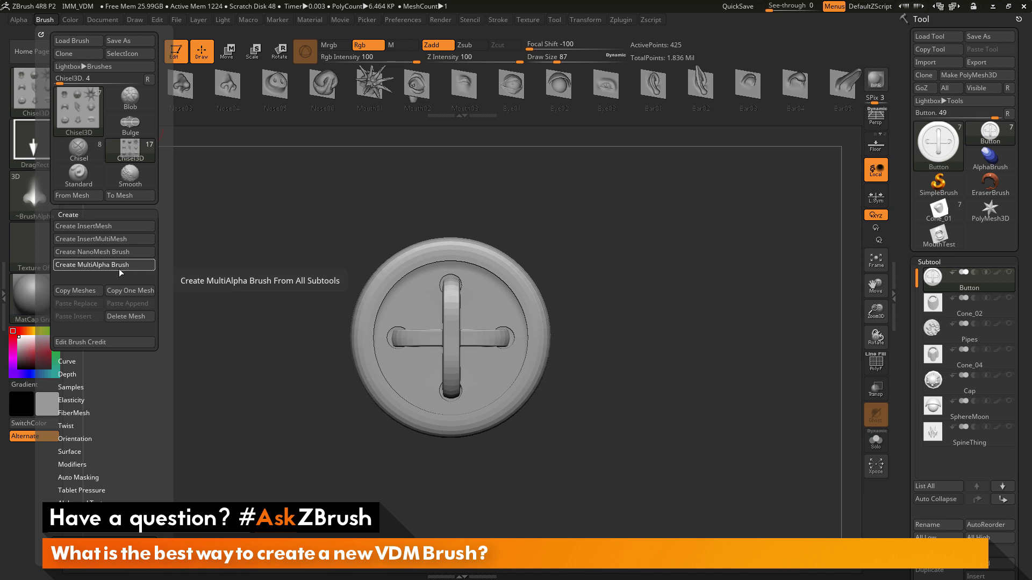
{"action": "left_click", "coordinate": [123, 267]}
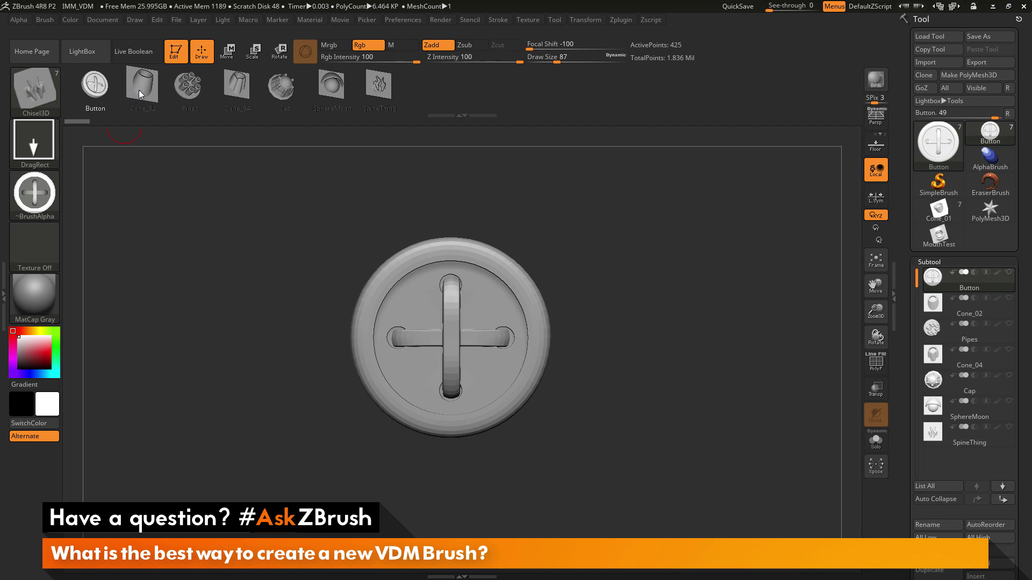
Switch the new brush to the Cone_02 alpha and back to Button to compare their alpha thumbnails.
{"action": "left_click_drag", "start_coordinate": [139, 91], "coordinate": [42, 189]}
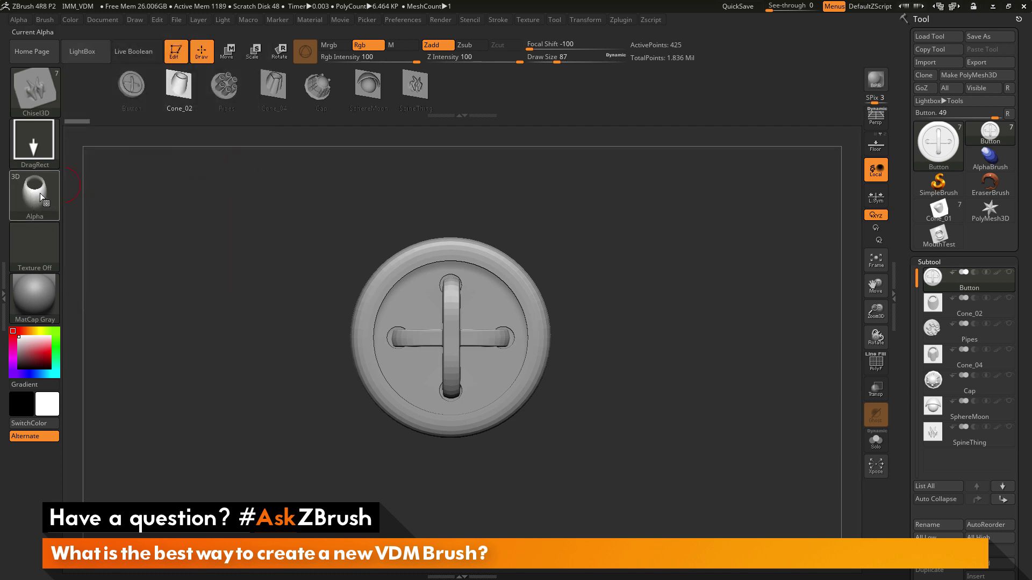
{"action": "left_click", "coordinate": [131, 89]}
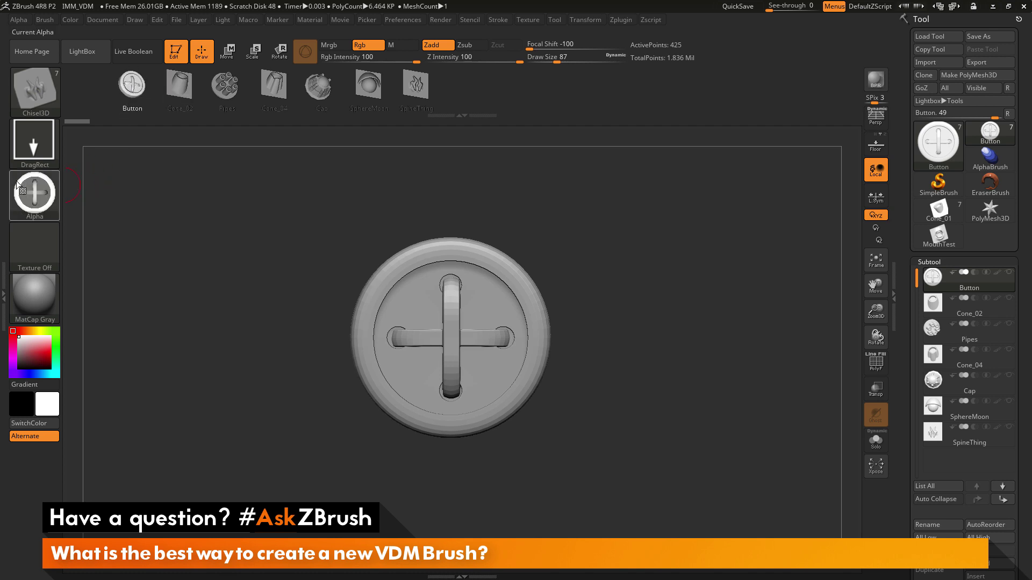
{"action": "mouse_move", "coordinate": [20, 180]}
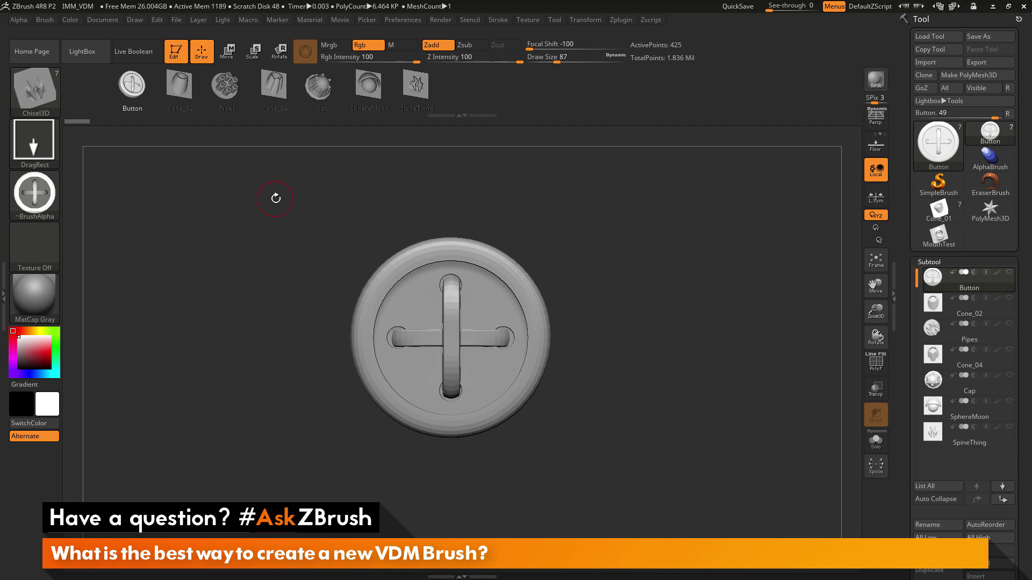
Switch to the Sphere3D tool, convert it to a PolyMesh3D and subdivide it three times.
{"action": "left_click", "coordinate": [990, 133]}
{"action": "left_click", "coordinate": [665, 179]}
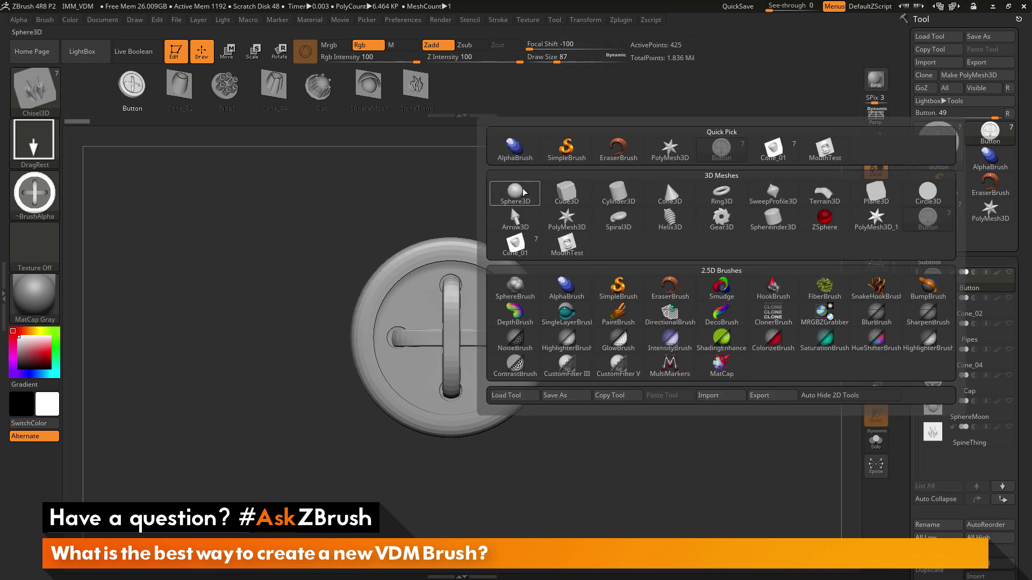
{"action": "left_click", "coordinate": [992, 76]}
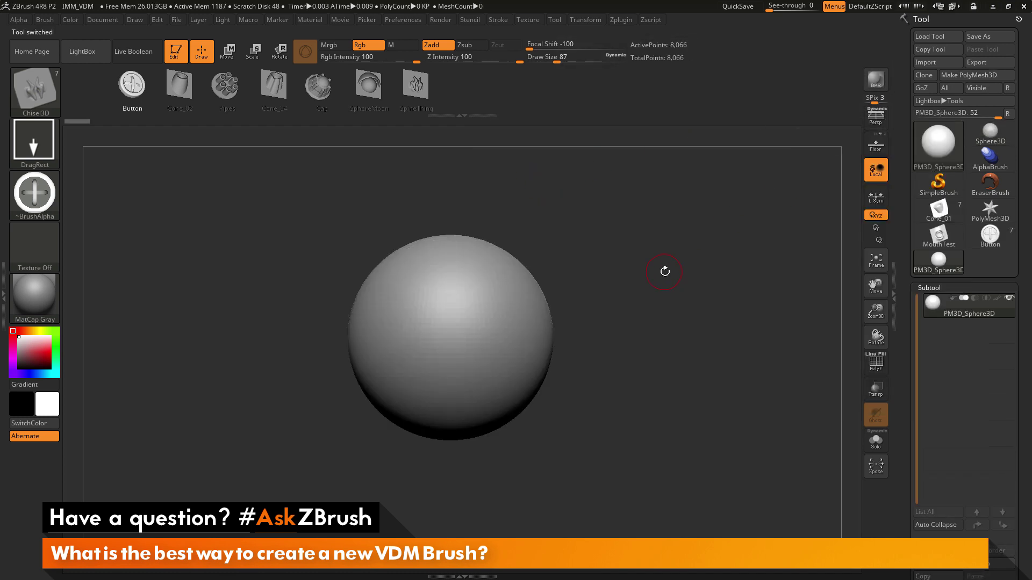
{"action": "key", "text": "ctrl+d"}
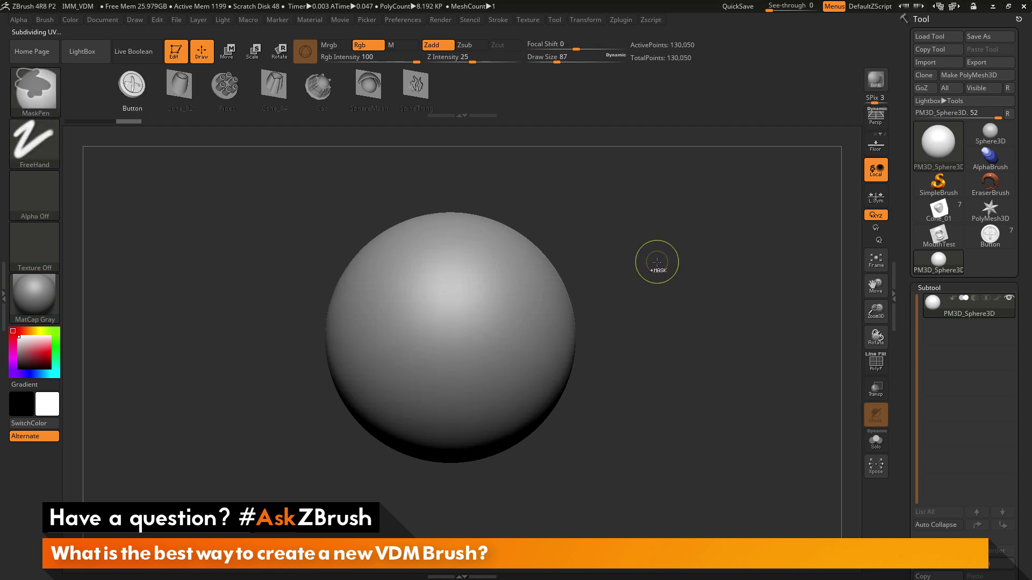
{"action": "key", "text": "ctrl+d"}
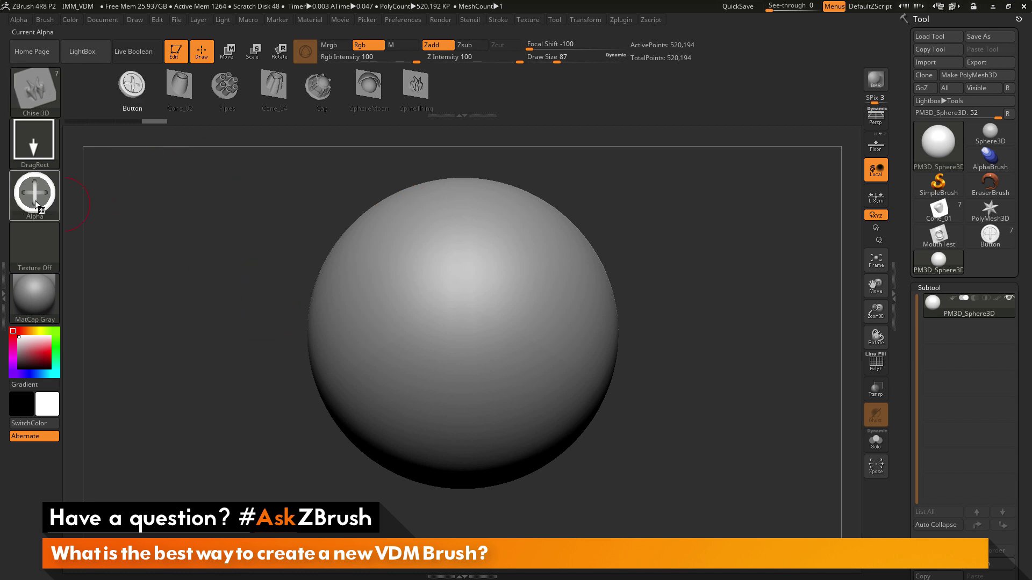
Stamp one Button and one SpineThing shape from the multi-alpha brush onto the sphere and inspect their relief from the side.
{"action": "left_click_drag", "start_coordinate": [522, 254], "coordinate": [533, 298]}
{"action": "left_click_drag", "start_coordinate": [726, 249], "coordinate": [633, 268]}
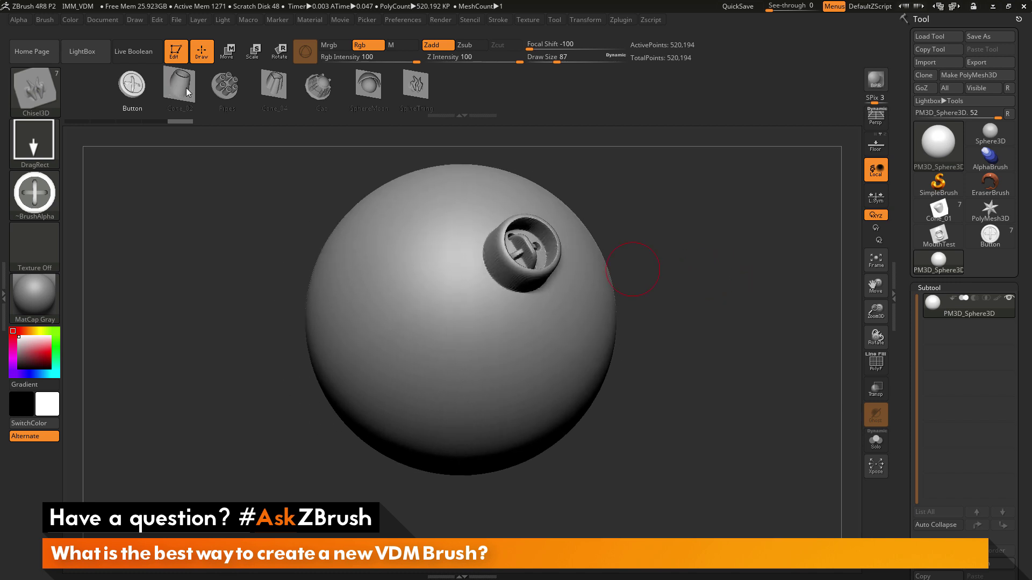
{"action": "left_click", "coordinate": [416, 86]}
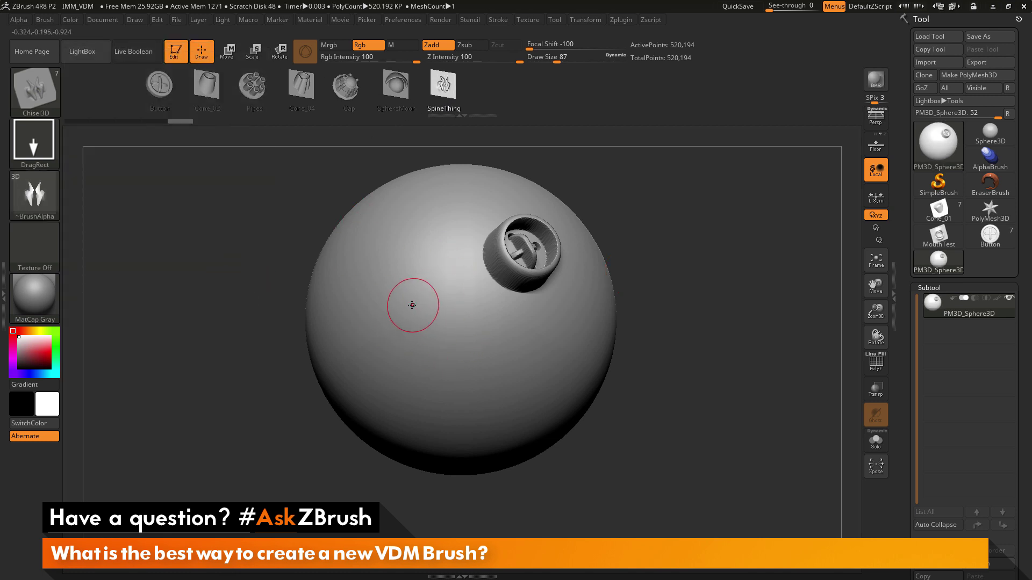
{"action": "mouse_move", "coordinate": [412, 302]}
{"action": "left_mouse_down"}
{"action": "mouse_move", "coordinate": [454, 379]}
{"action": "mouse_move", "coordinate": [468, 371]}
{"action": "left_mouse_up"}
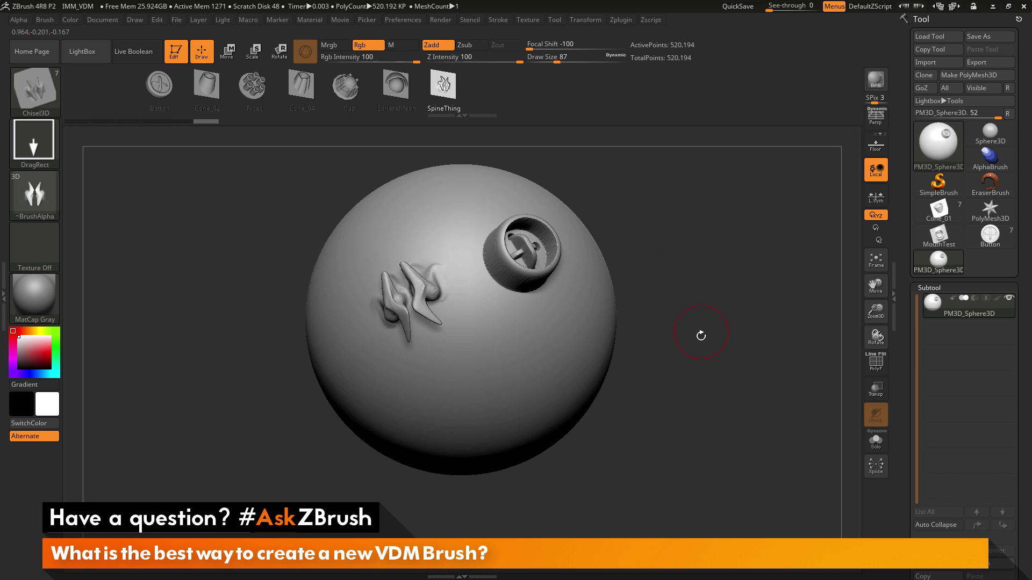
{"action": "mouse_move", "coordinate": [694, 347]}
{"action": "left_mouse_down"}
{"action": "mouse_move", "coordinate": [701, 269]}
{"action": "mouse_move", "coordinate": [631, 246]}
{"action": "mouse_move", "coordinate": [594, 265]}
{"action": "left_mouse_up"}
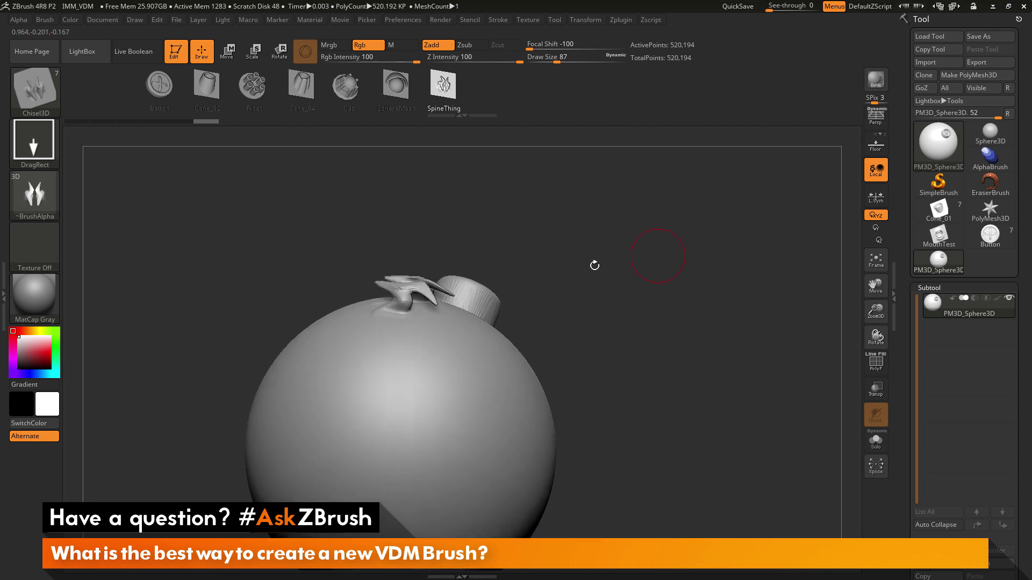
{"action": "left_click_drag", "start_coordinate": [681, 239], "coordinate": [626, 286]}
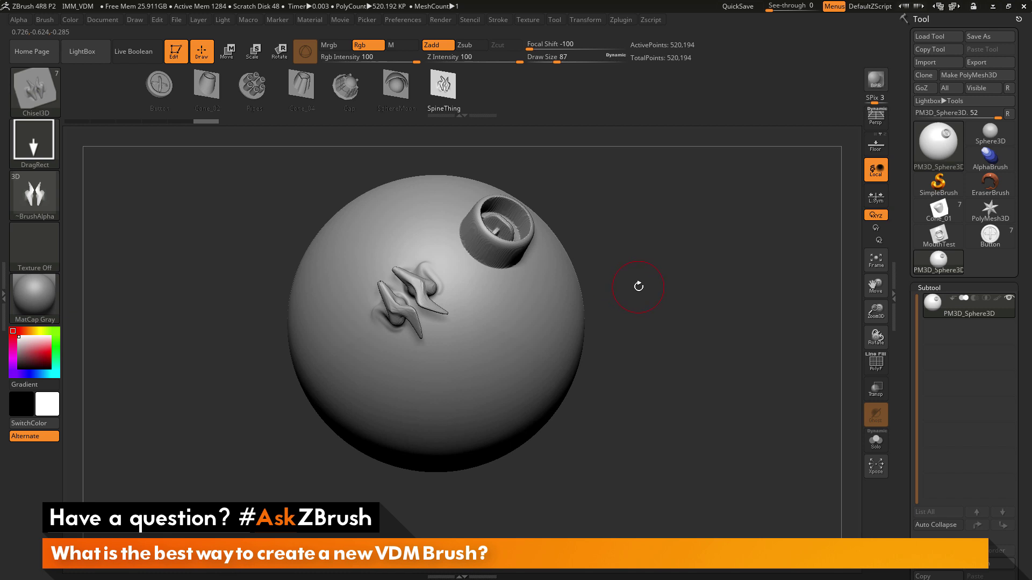
Browse the LightBox projects and open the Misc folder containing the Brush3DTemplate files.
{"action": "left_click", "coordinate": [82, 51]}
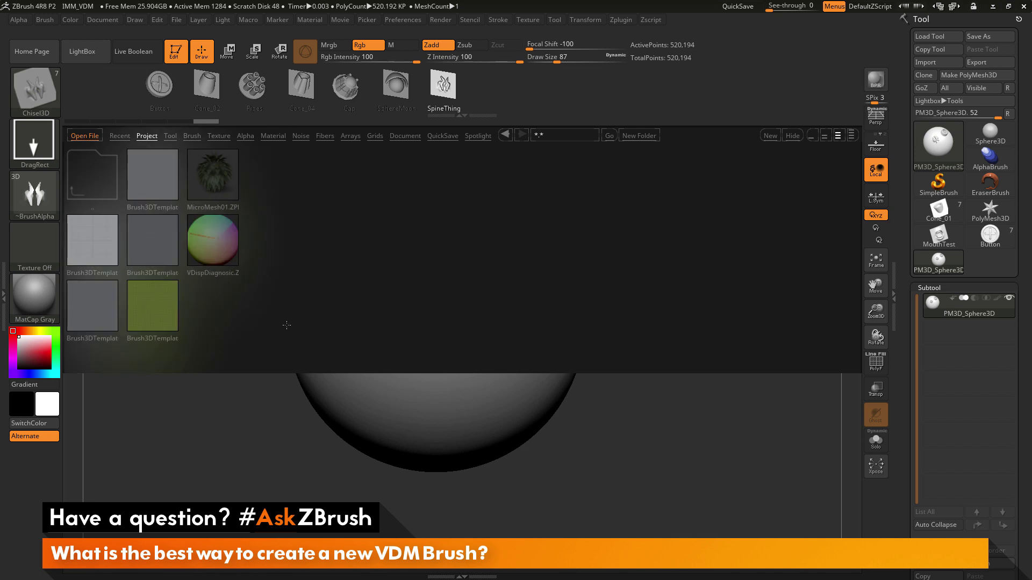
{"action": "left_click", "coordinate": [145, 136]}
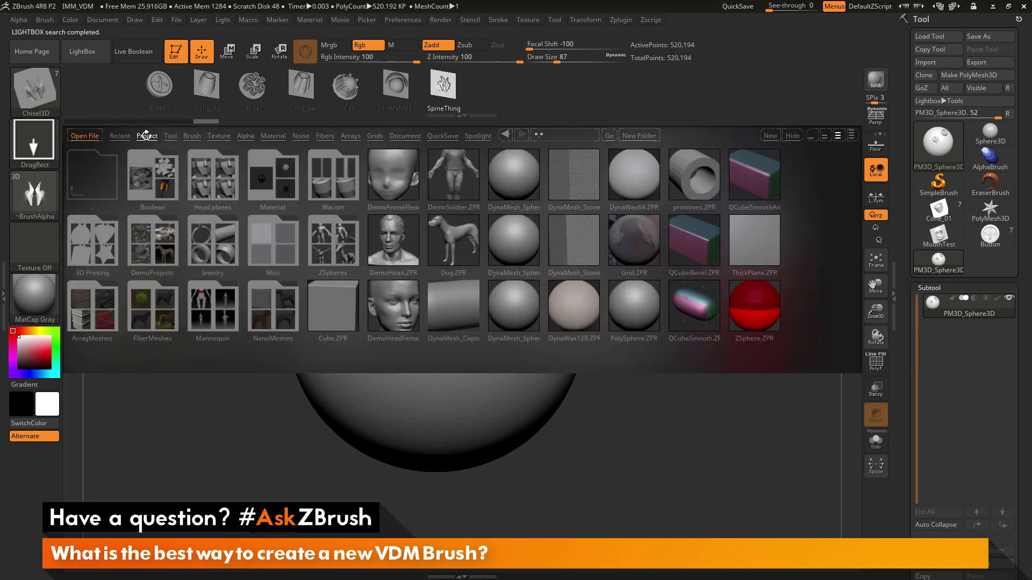
{"action": "double_click", "coordinate": [272, 248]}
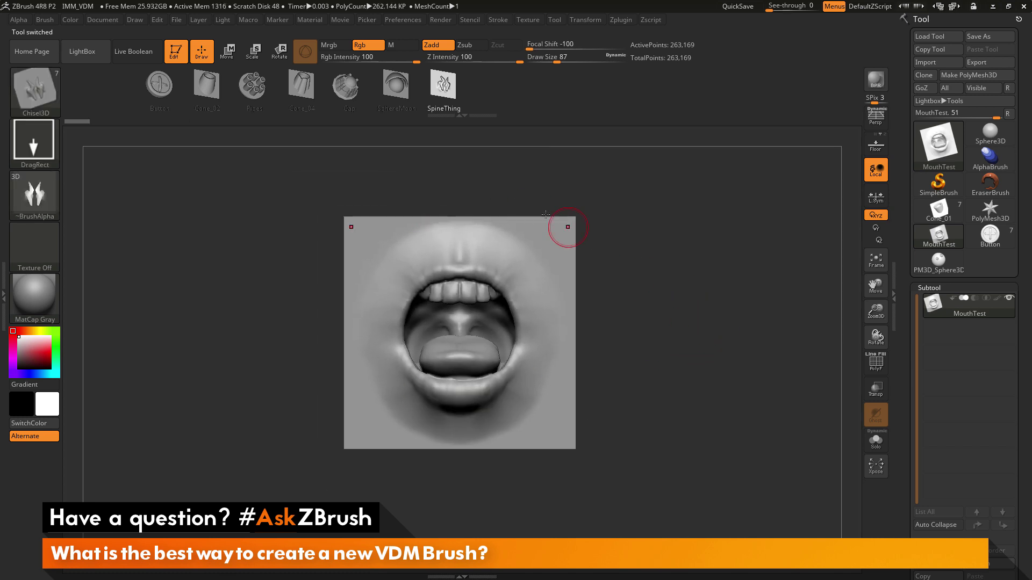
Select the ChiselCreature brush and create a MultiAlpha brush from the MouthTest mesh.
{"action": "left_click", "coordinate": [40, 88]}
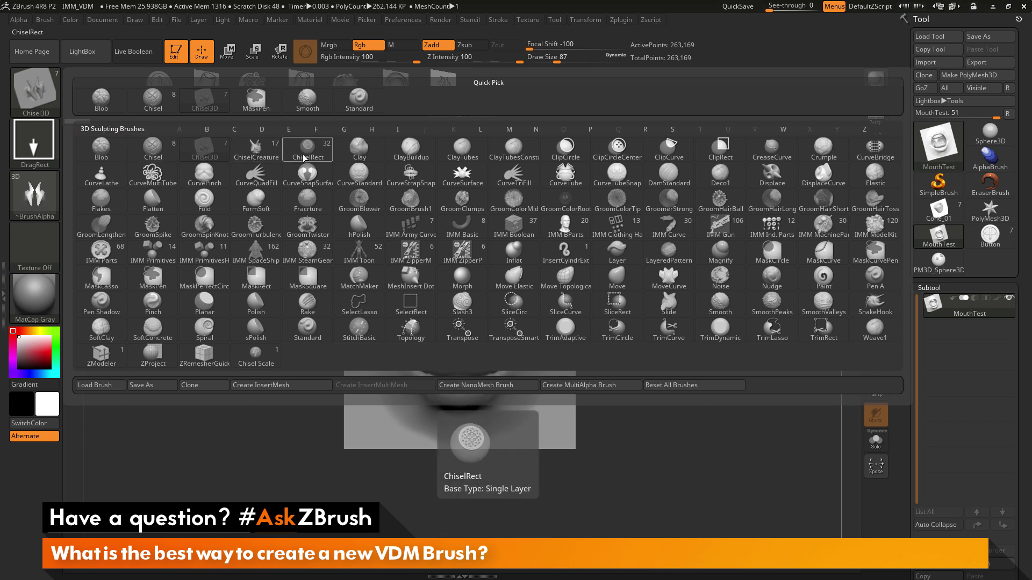
{"action": "left_click", "coordinate": [257, 153]}
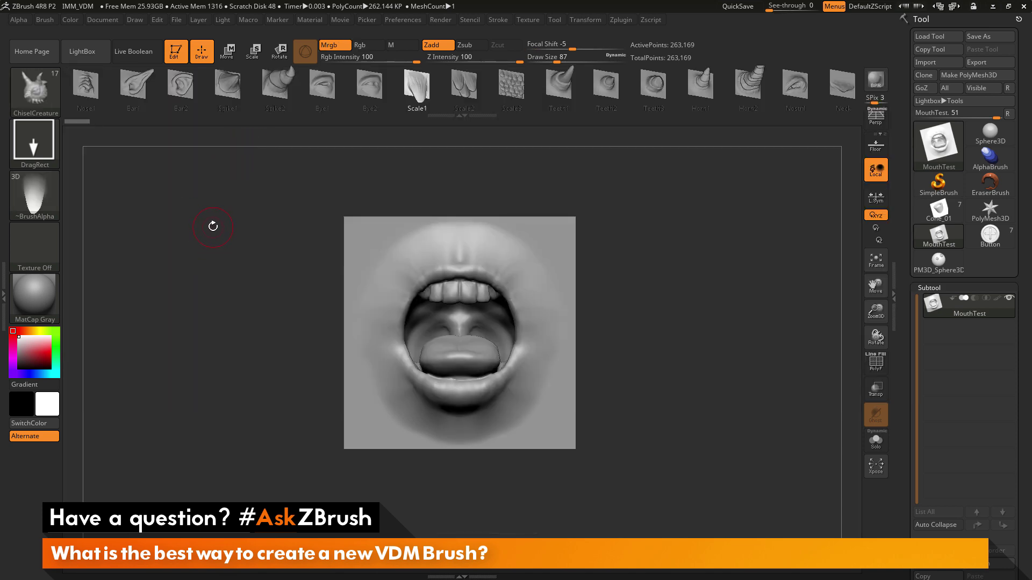
{"action": "left_click", "coordinate": [45, 20]}
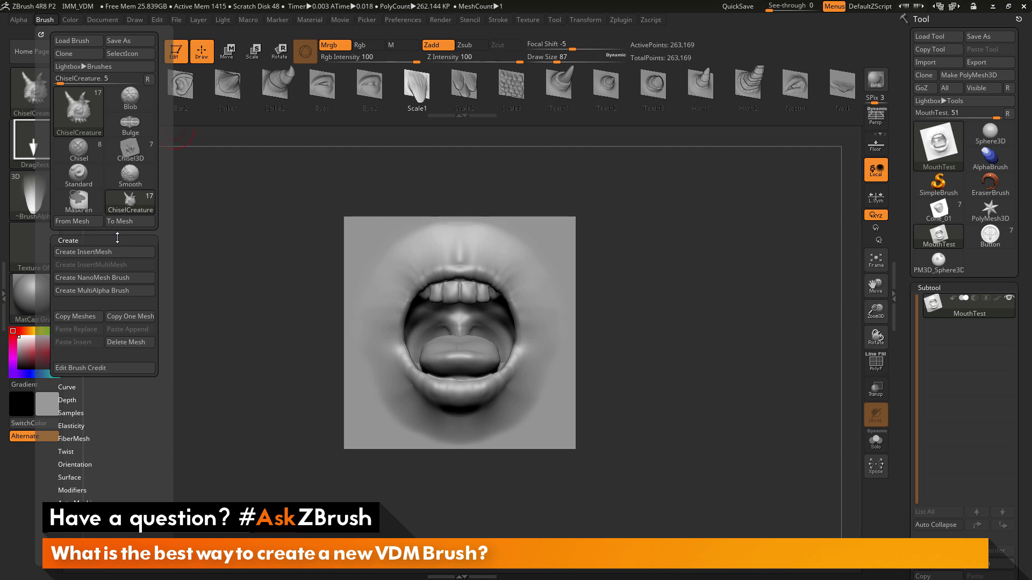
{"action": "left_click", "coordinate": [100, 291]}
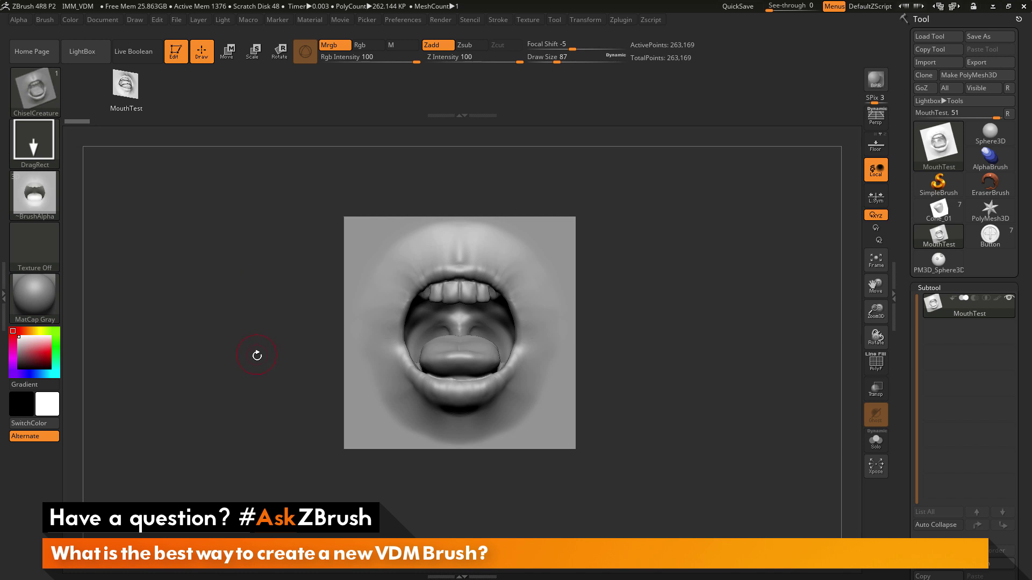
Return to the PM3D_Sphere3D tool and stamp two mouths in different orientations onto an empty area of the sphere.
{"action": "left_click", "coordinate": [938, 262]}
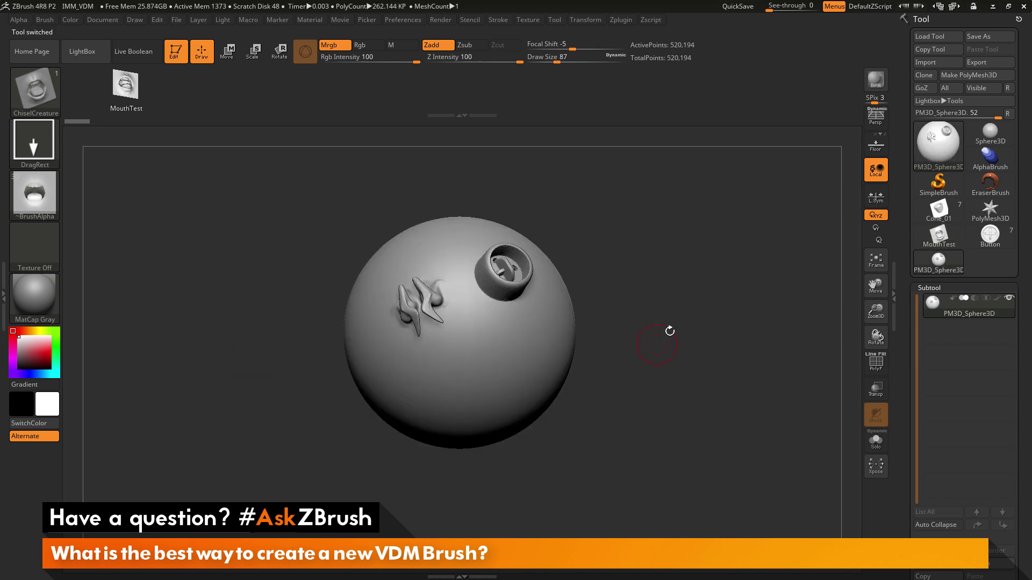
{"action": "left_click_drag", "start_coordinate": [697, 345], "coordinate": [645, 306]}
{"action": "left_click_drag", "start_coordinate": [381, 277], "coordinate": [405, 301]}
{"action": "left_click_drag", "start_coordinate": [532, 245], "coordinate": [708, 273]}
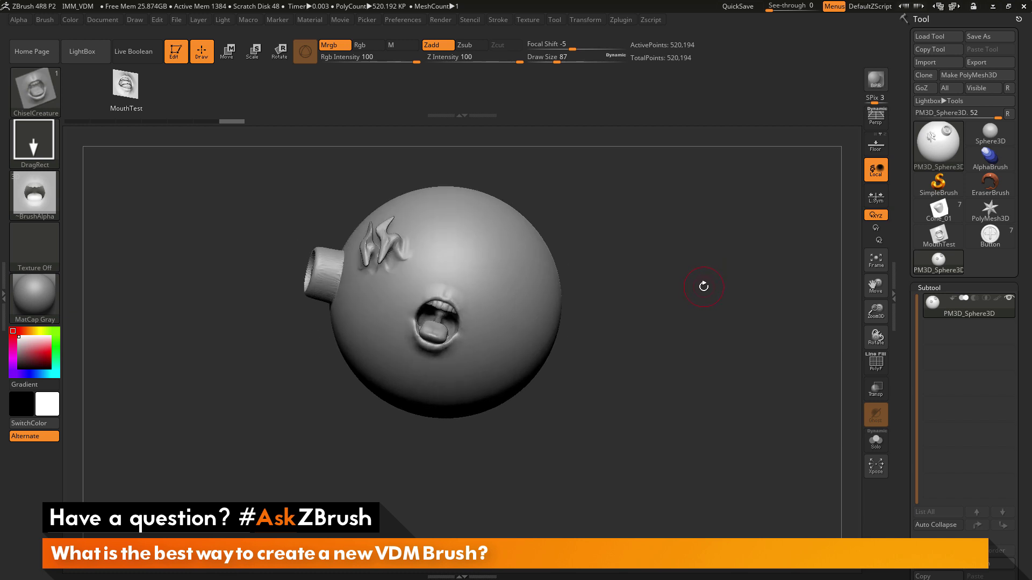
{"action": "left_click_drag", "start_coordinate": [492, 277], "coordinate": [529, 317]}
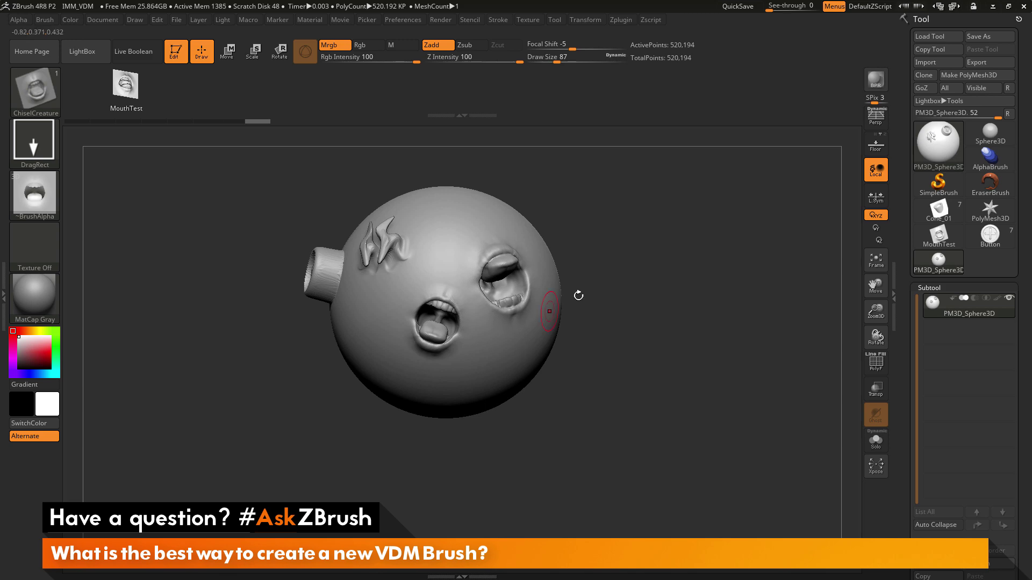
{"action": "left_click_drag", "start_coordinate": [578, 295], "coordinate": [699, 293]}
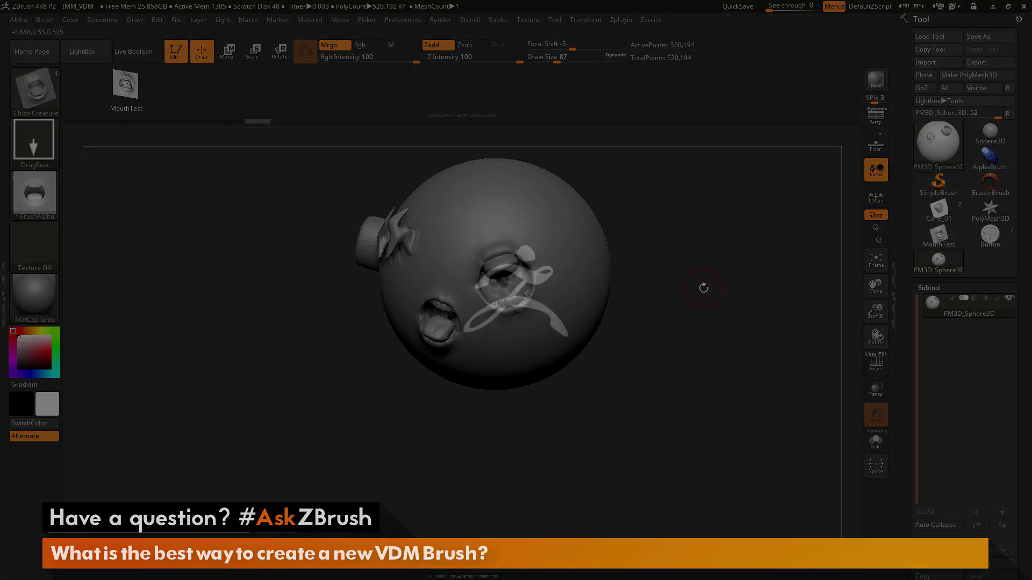